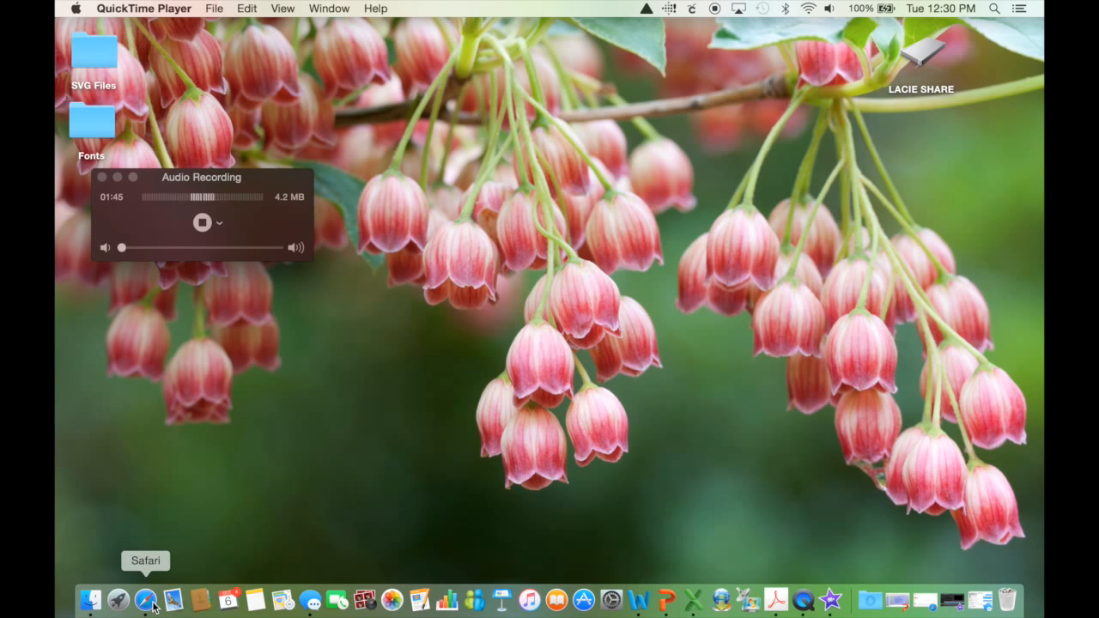
- Switch to Safari, close the open YouTube window, and load the Google home page in a new window
left_click(146, 601)
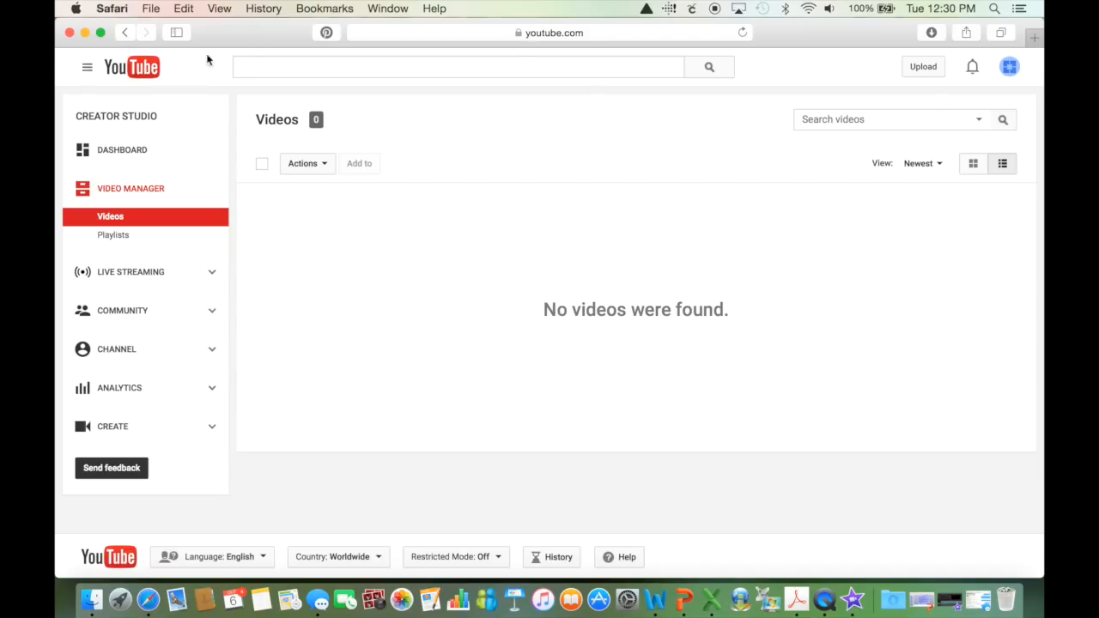
left_click(69, 34)
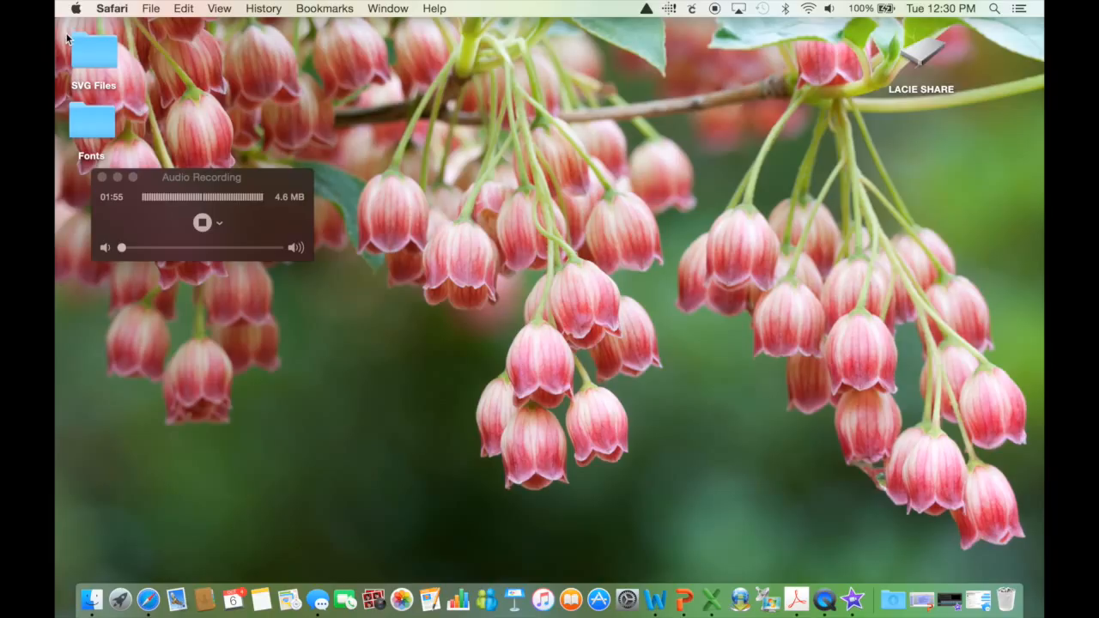
left_click(149, 598)
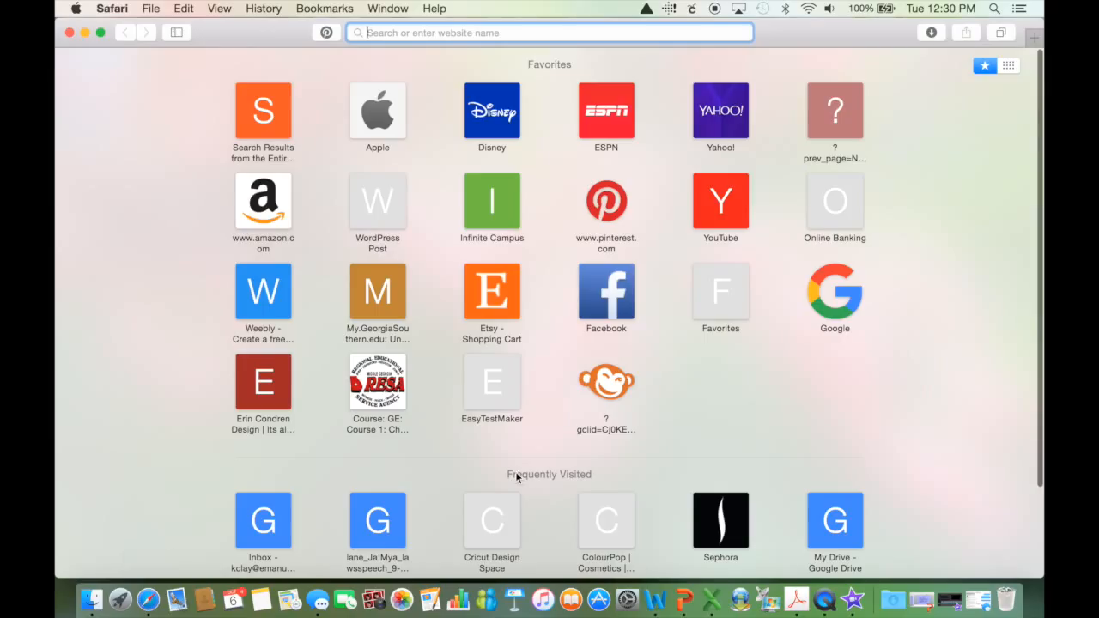
left_click(833, 296)
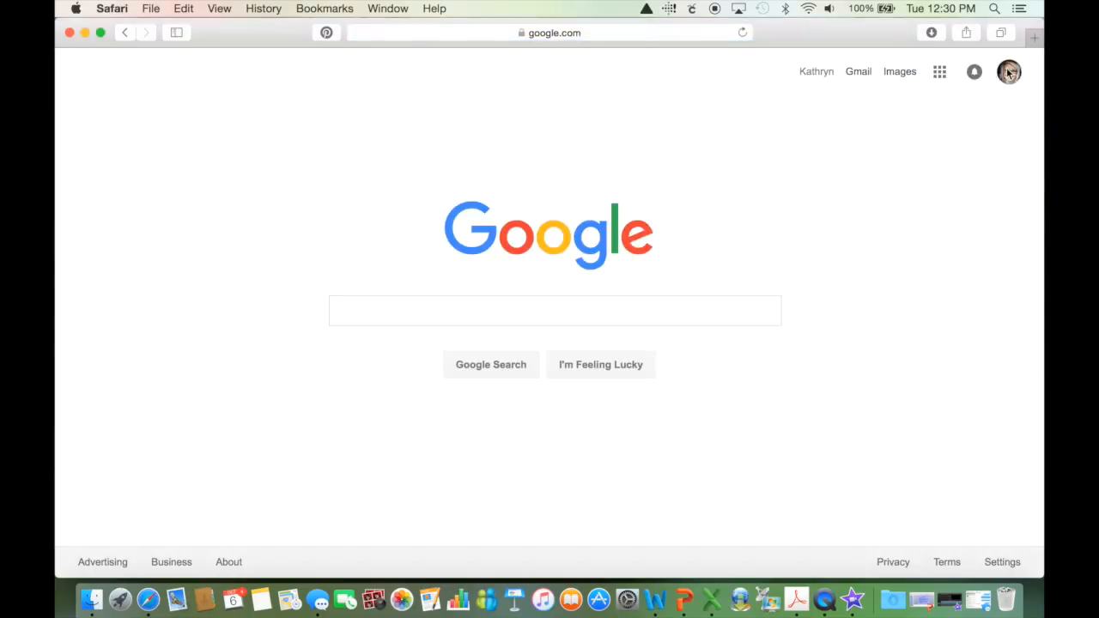
- Switch to the school Google account and open its Google Drive
left_click(1009, 72)
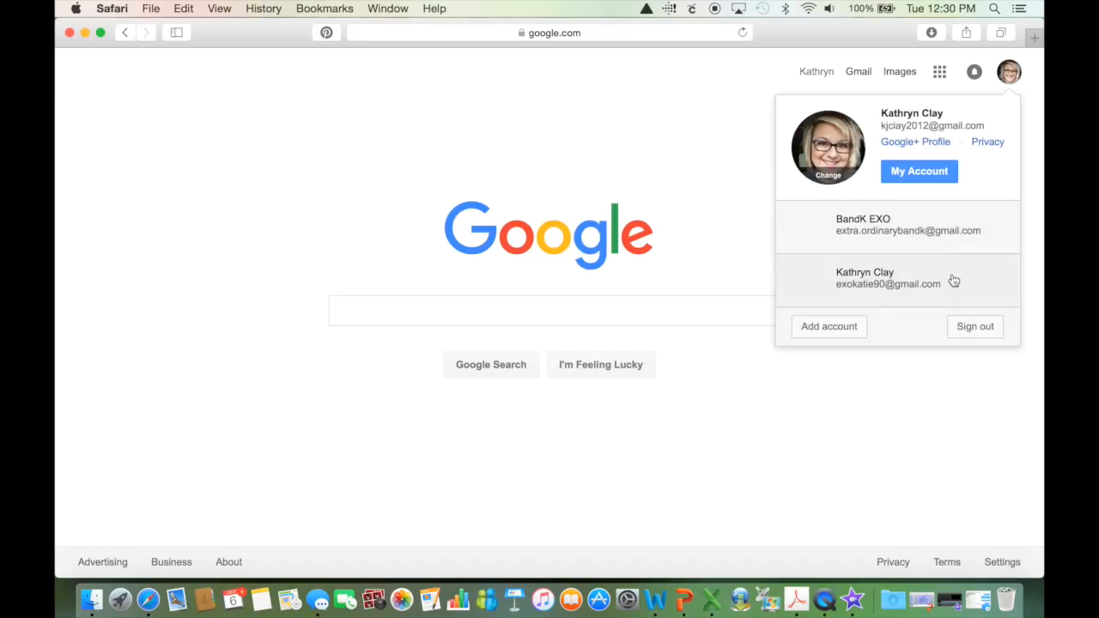
left_click(846, 327)
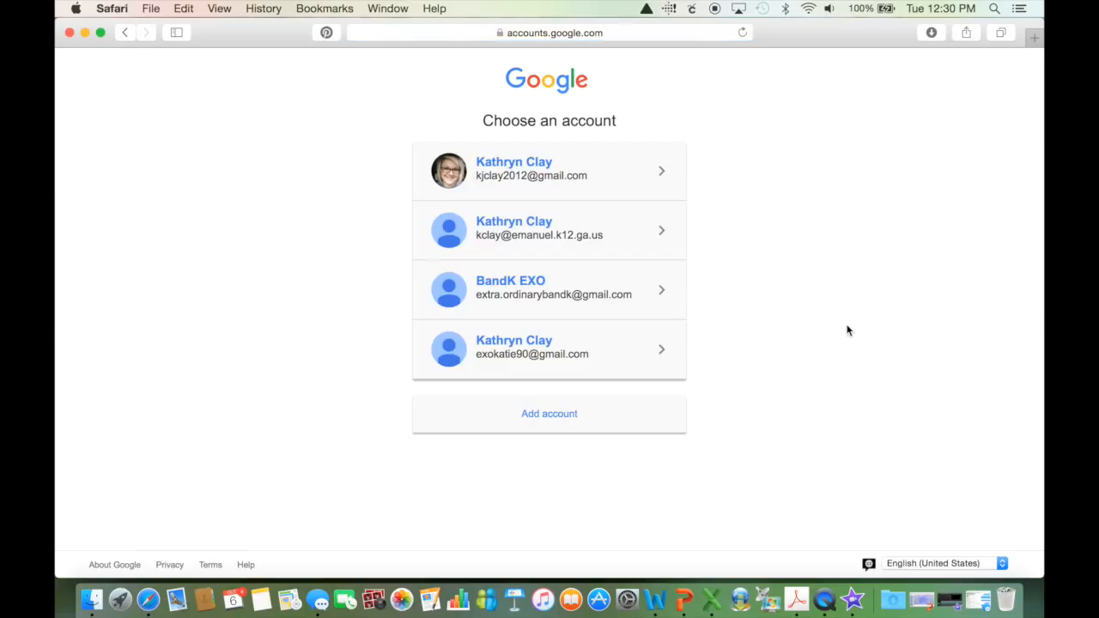
left_click(632, 240)
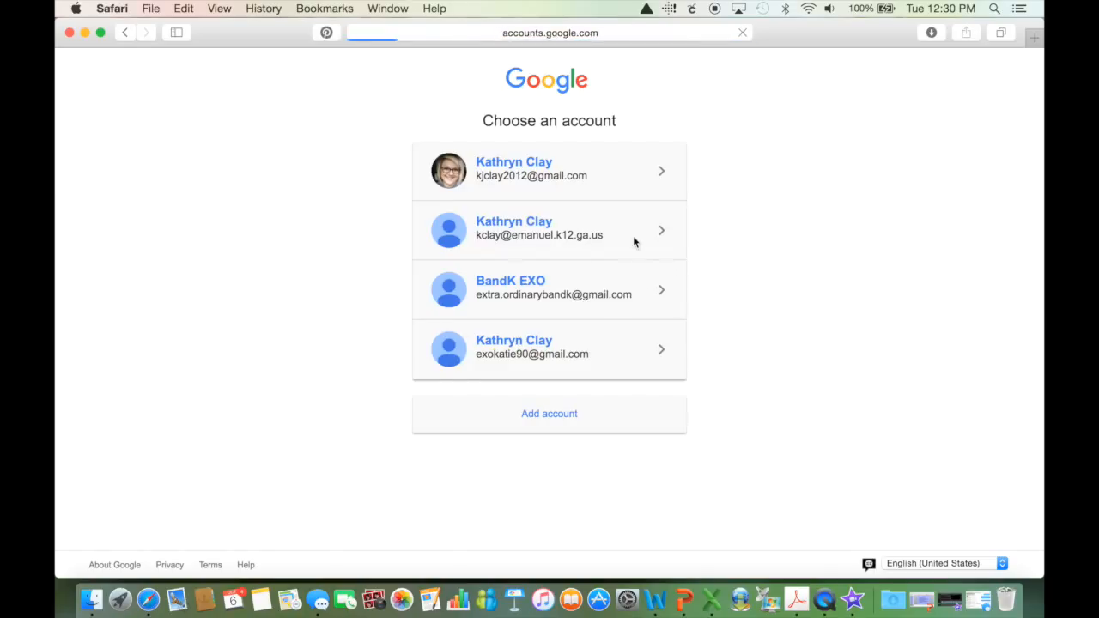
left_click(590, 350)
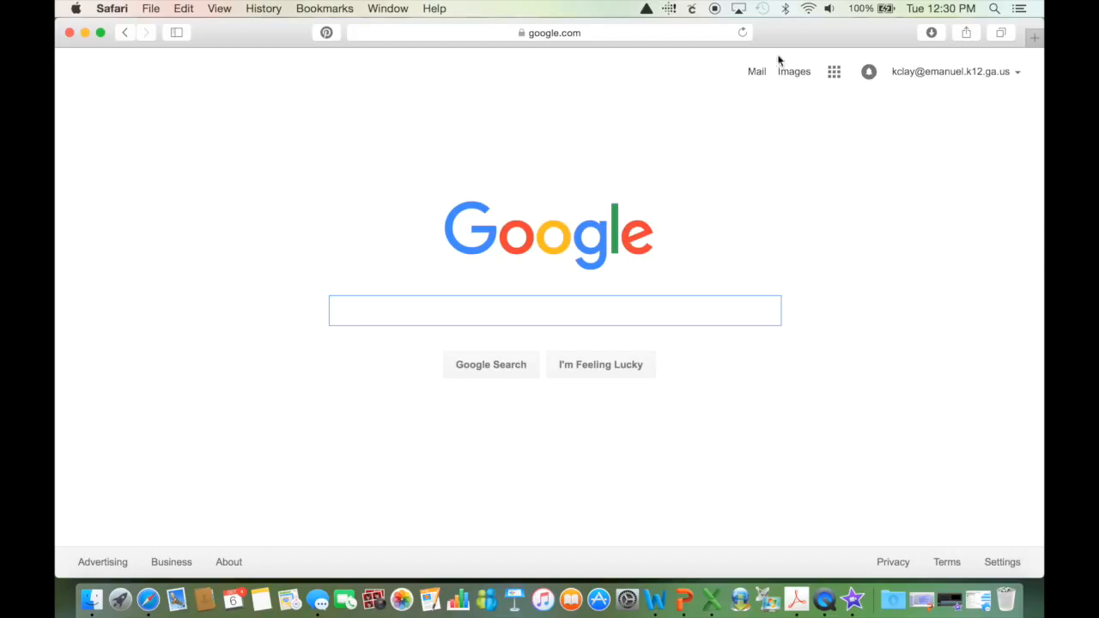
left_click(833, 74)
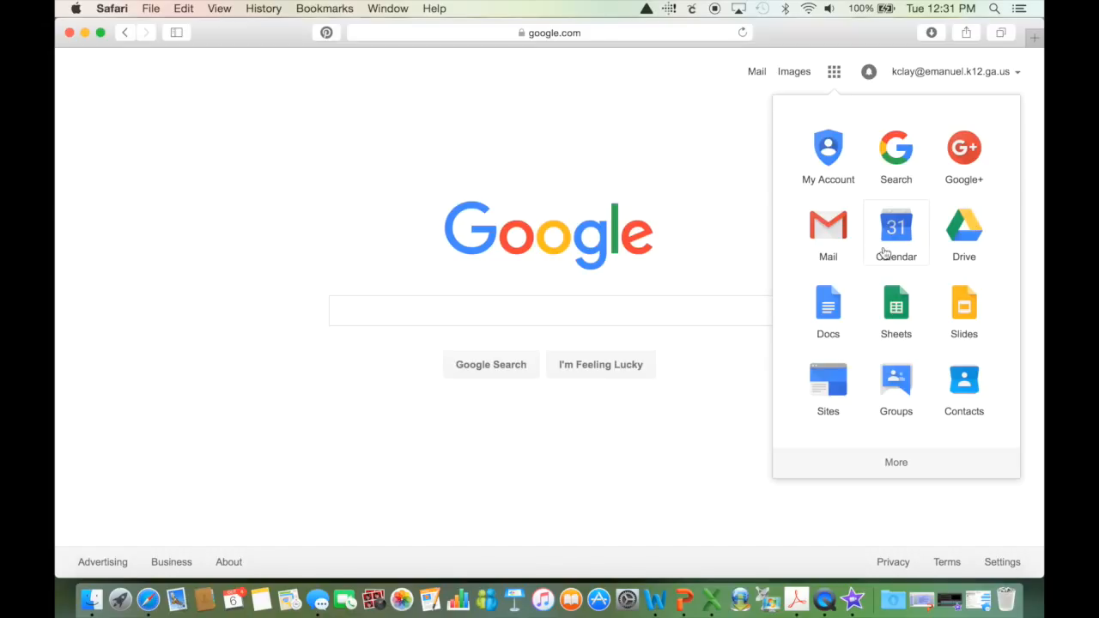
left_click(963, 225)
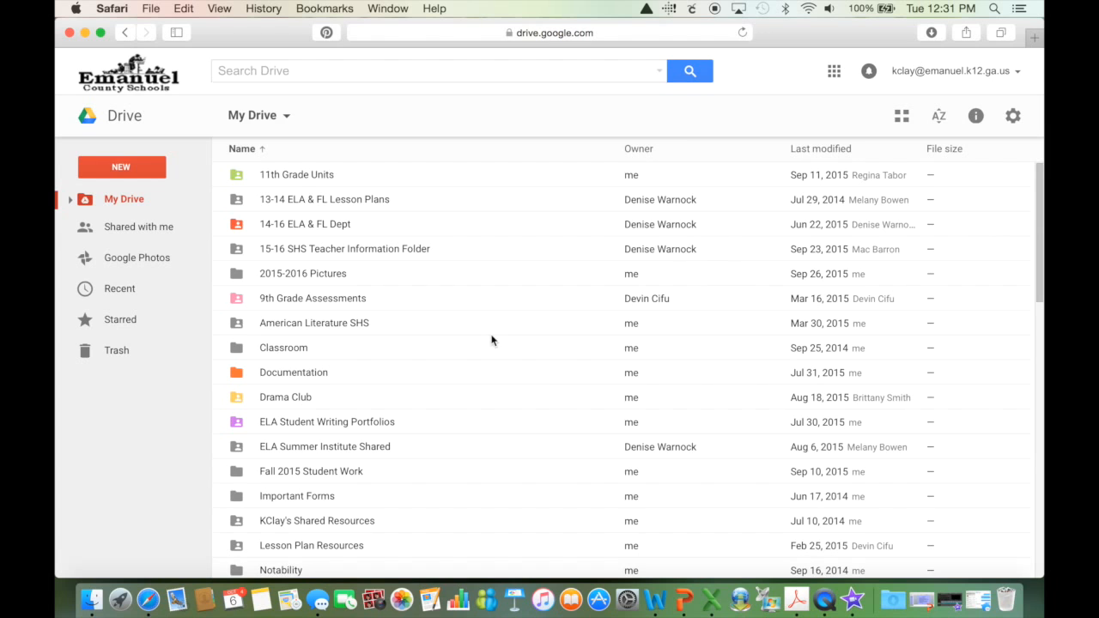
- Look through the folders and shared student documents listed in My Drive
scroll(492, 339, "down", 15)
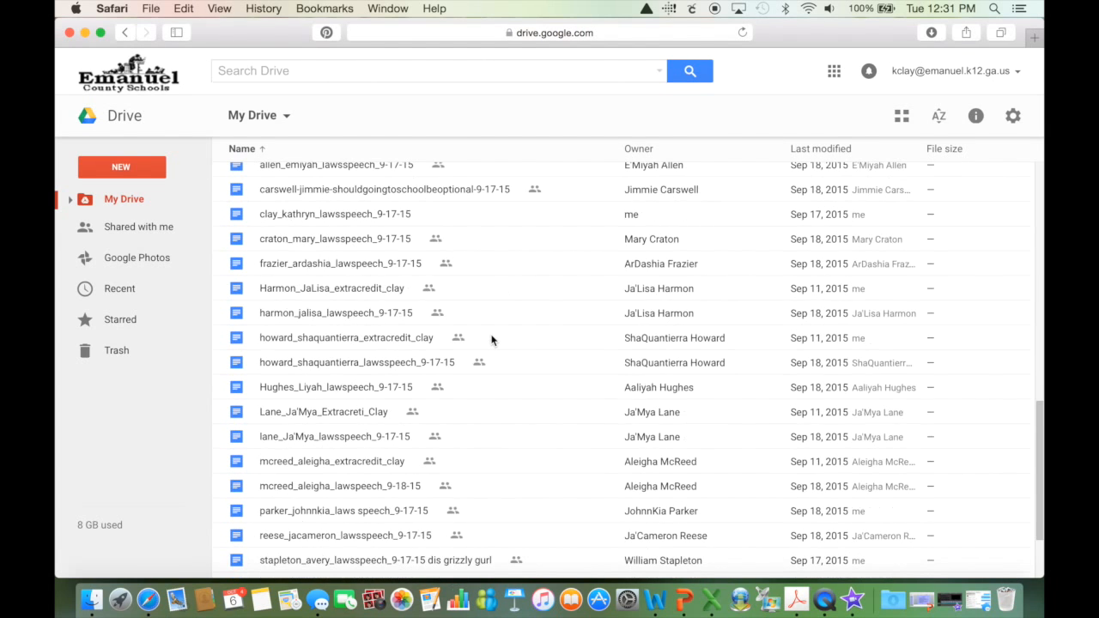
scroll(492, 340, "up", 3)
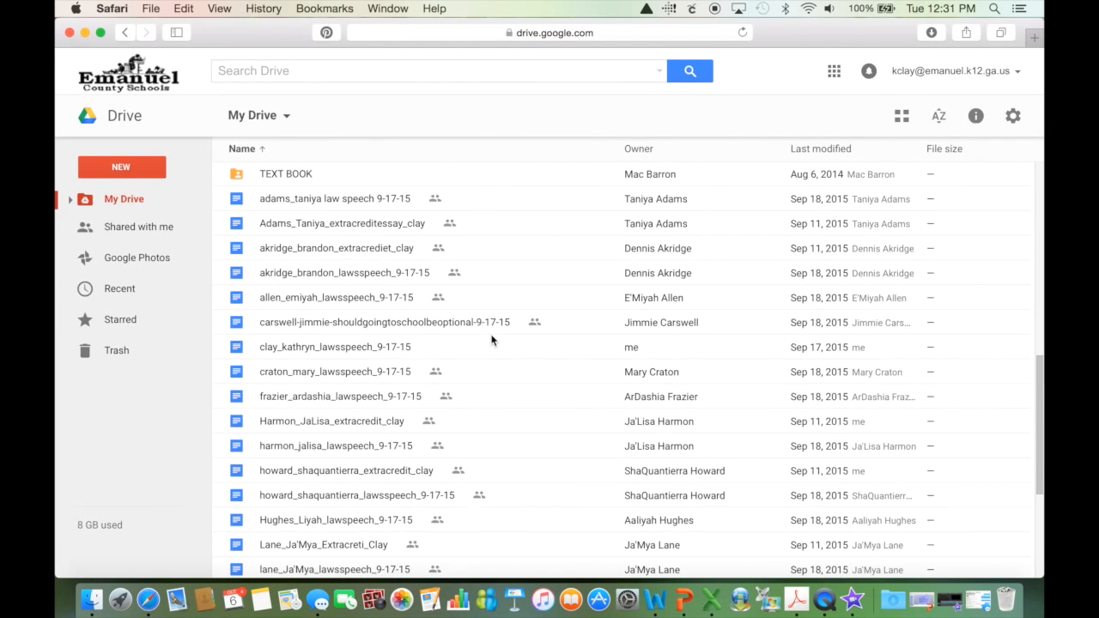
scroll(491, 339, "down", 5)
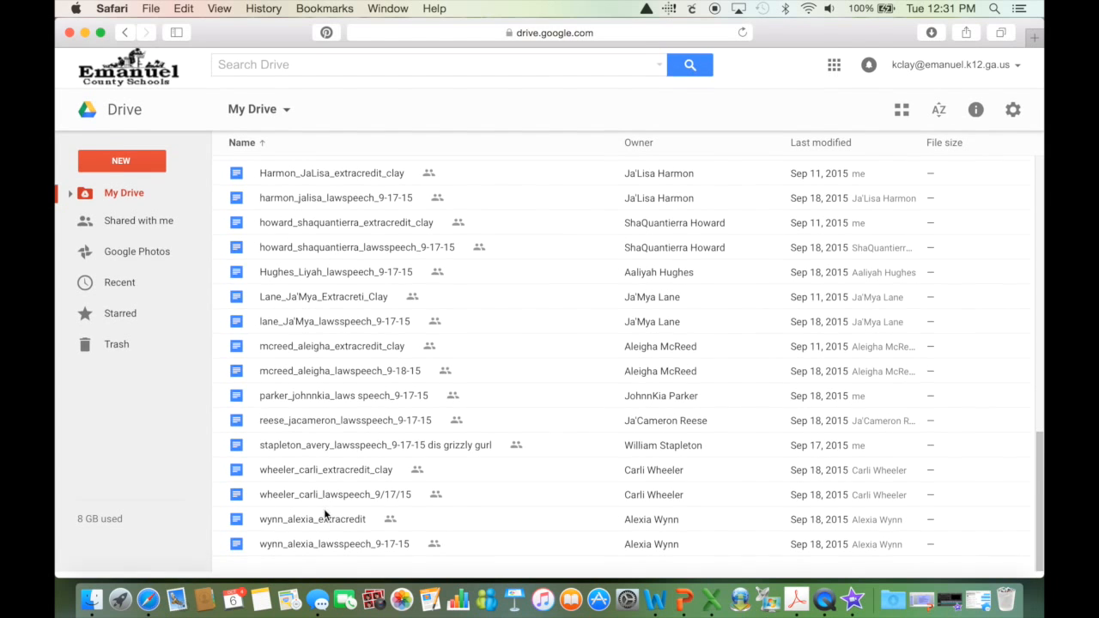
scroll(324, 508, "up", 15)
scroll(325, 514, "down", 2)
scroll(325, 513, "down", 1)
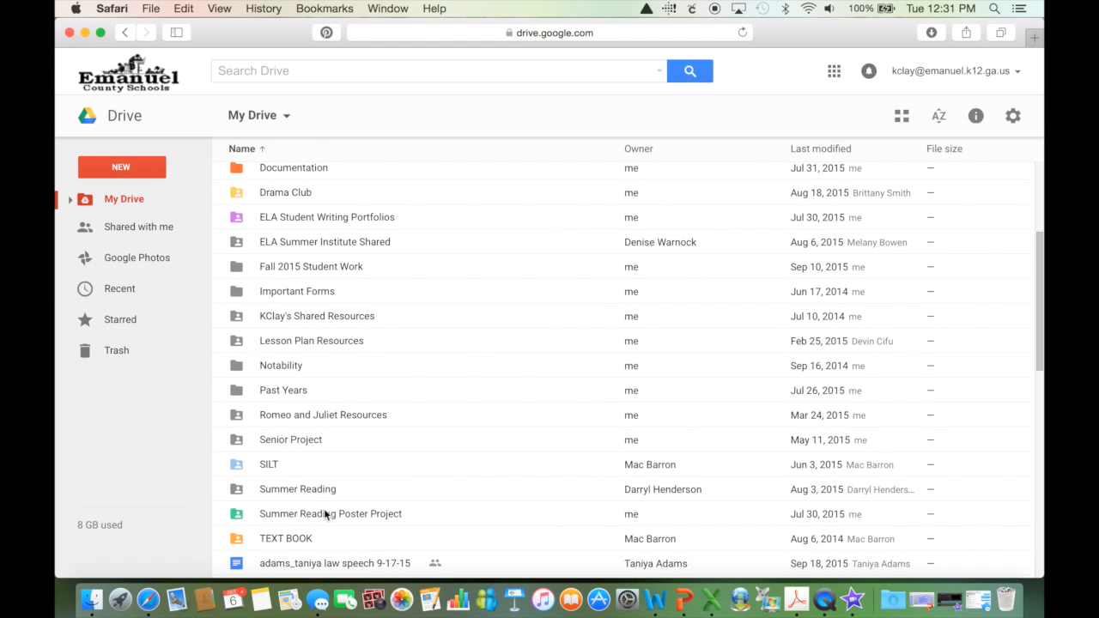
scroll(324, 513, "up", 2)
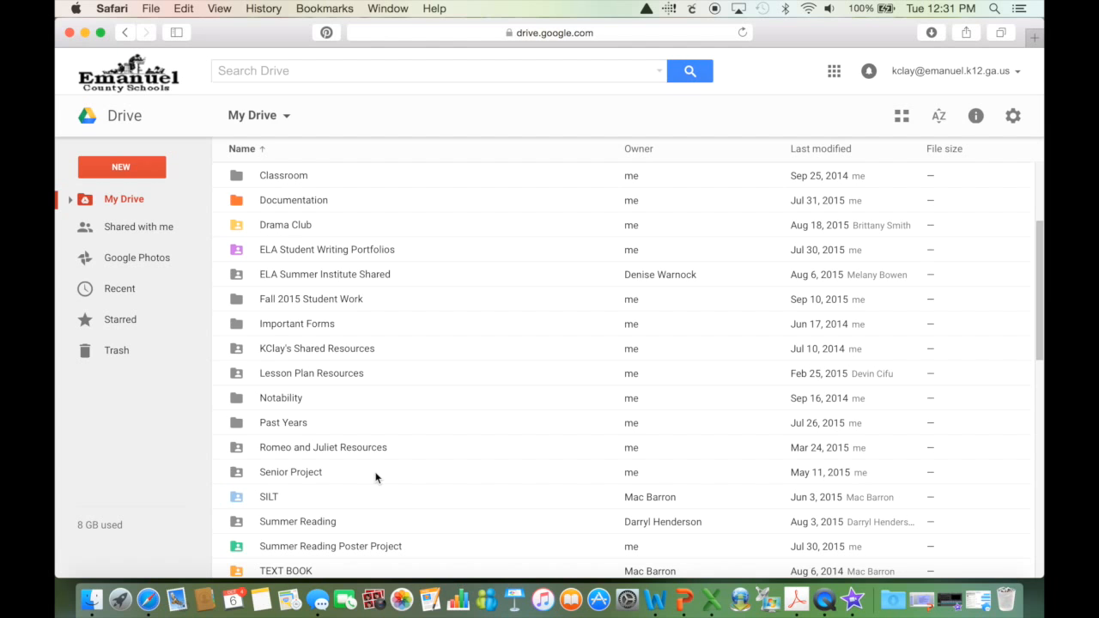
scroll(376, 477, "up", 1)
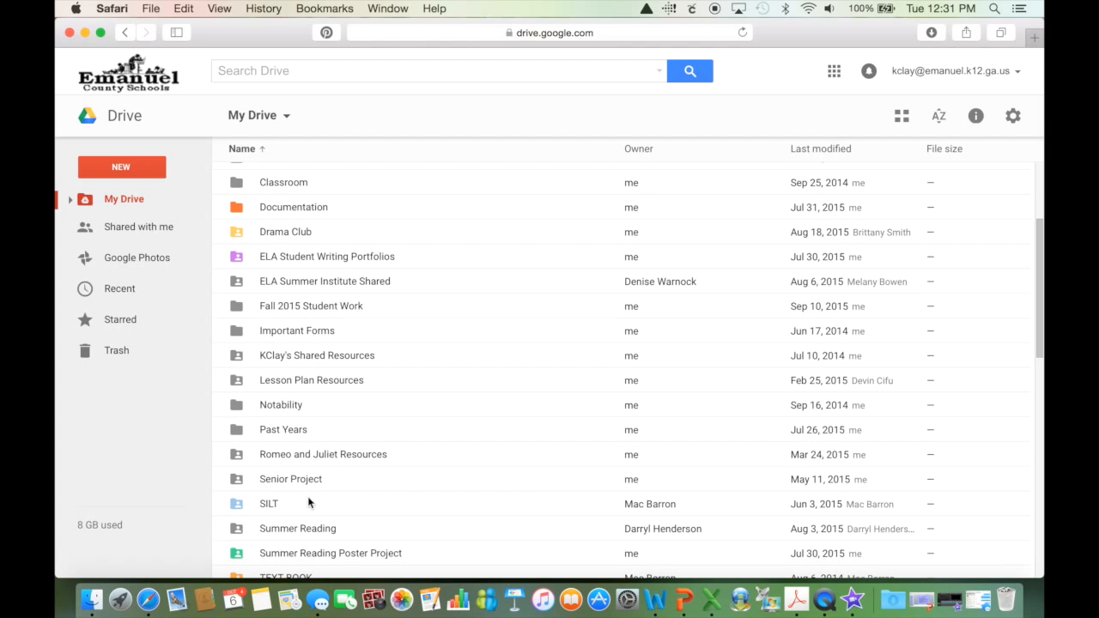
scroll(375, 424, "up", 2)
scroll(375, 424, "up", 5)
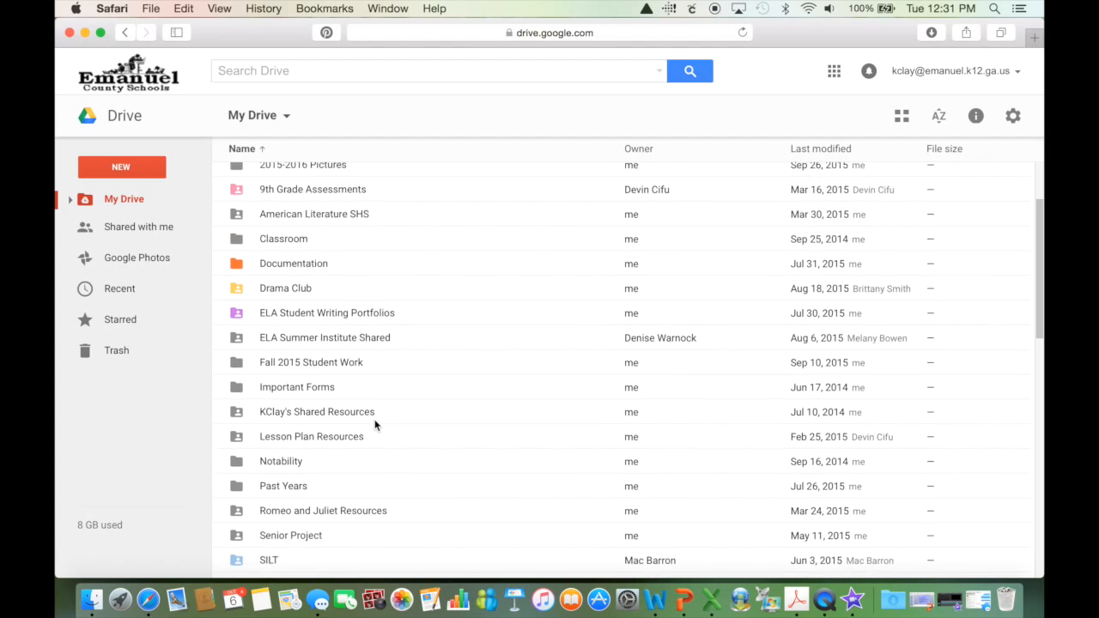
scroll(375, 424, "up", 1)
scroll(360, 377, "down", 1)
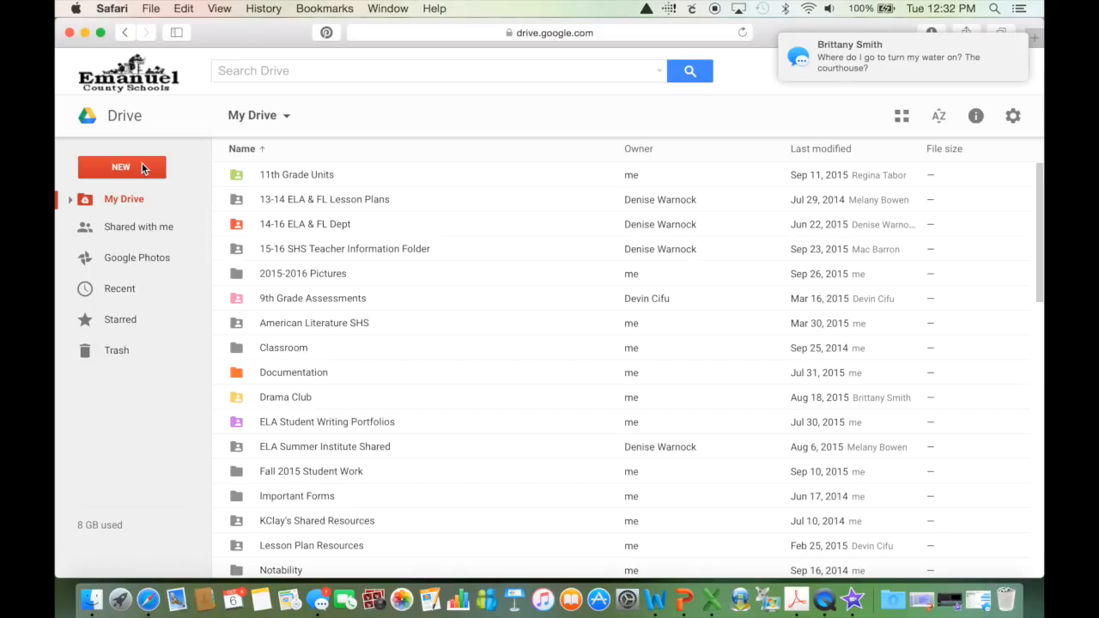
- View the options for creating new items, and look over My Drive in both grid and list layouts
left_click(144, 169)
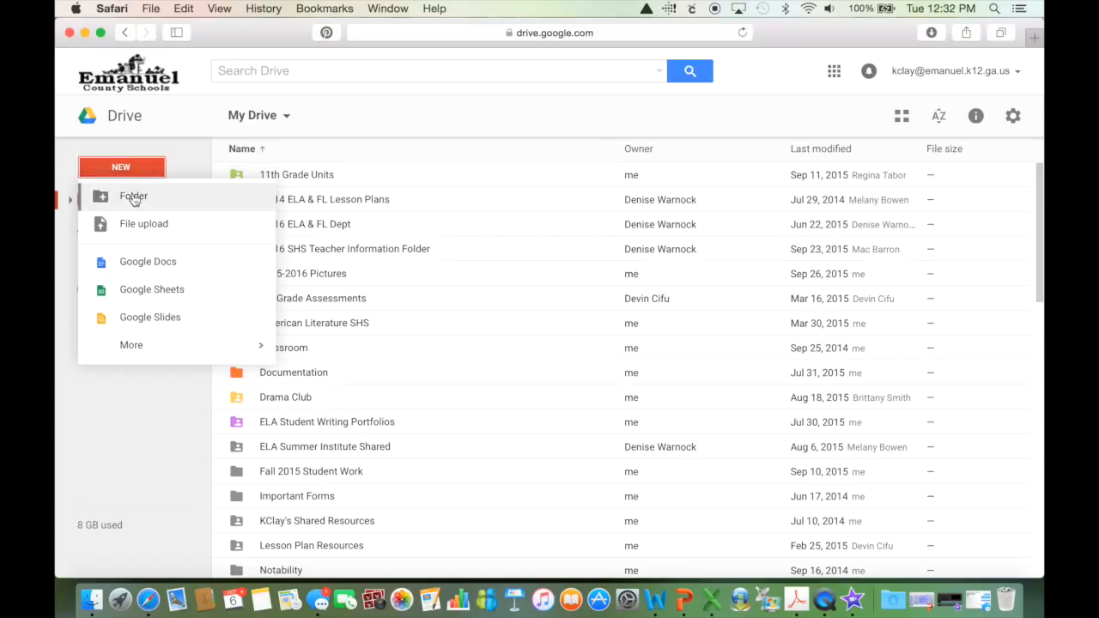
left_click(122, 169)
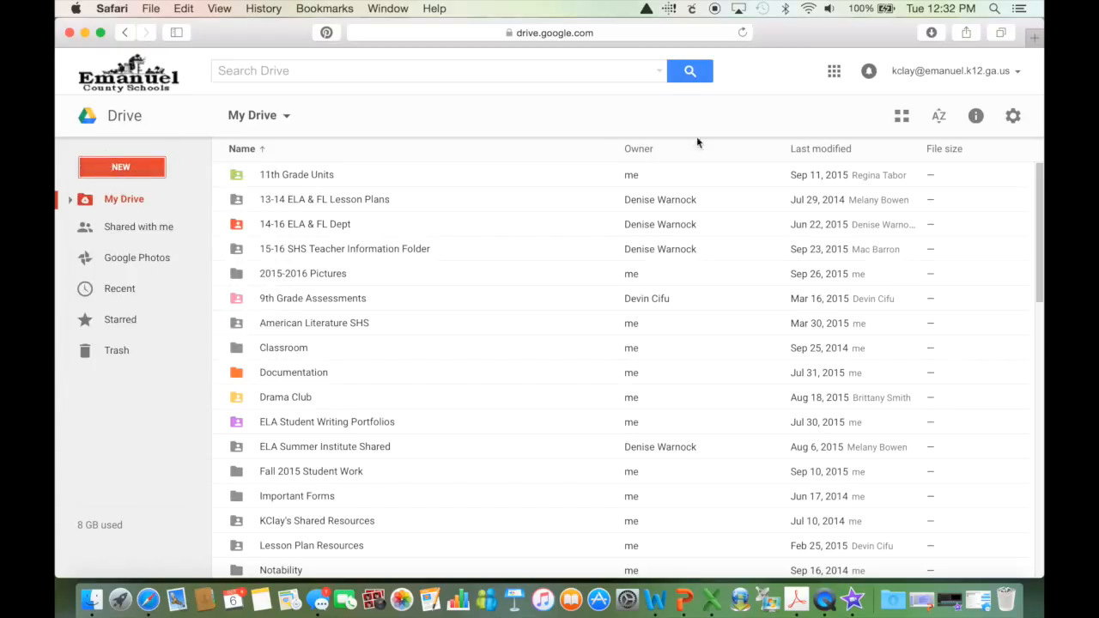
left_click(902, 118)
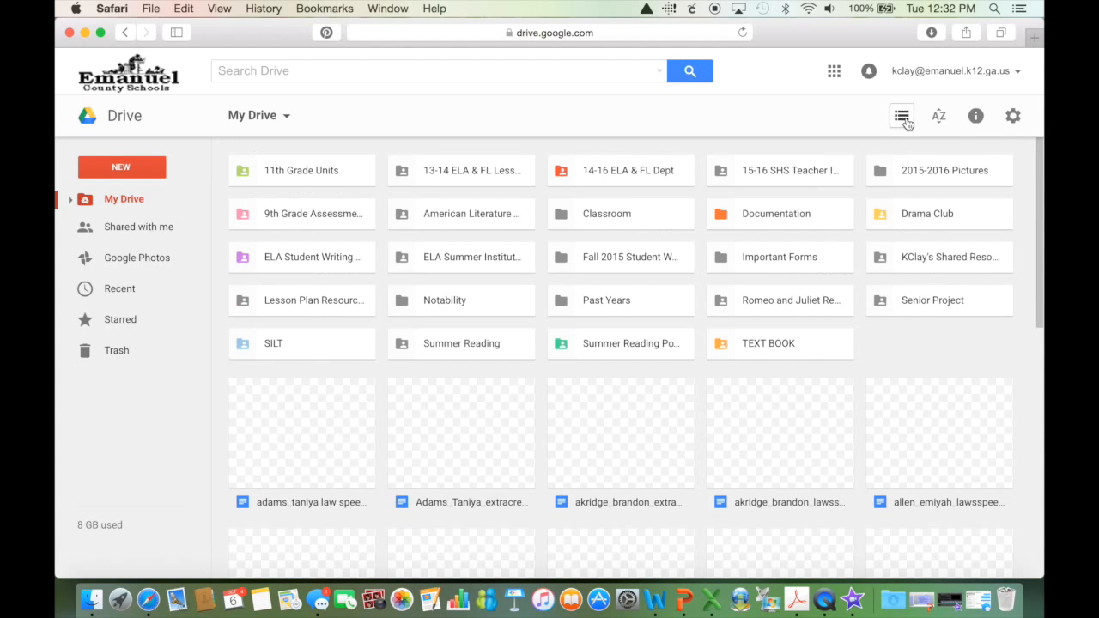
scroll(652, 326, "down", 10)
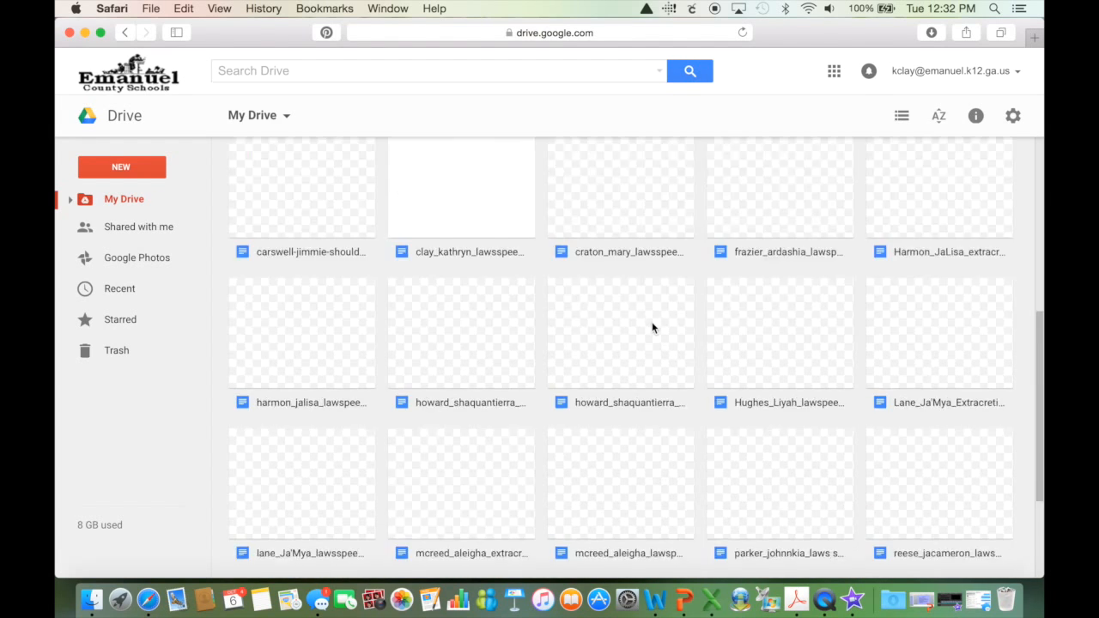
scroll(652, 326, "up", 10)
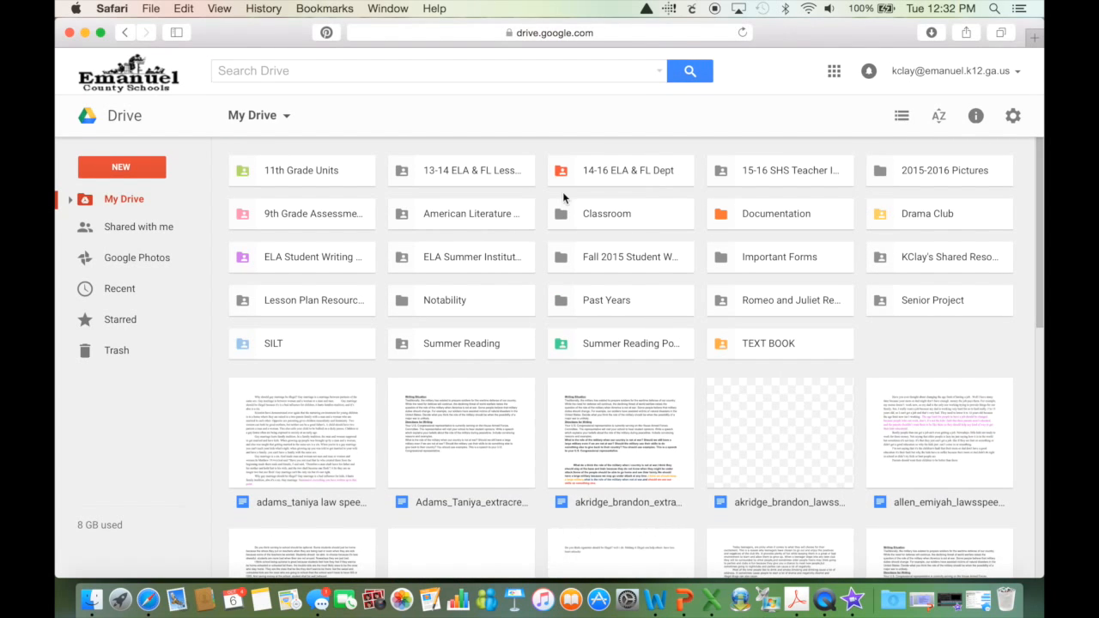
left_click(900, 117)
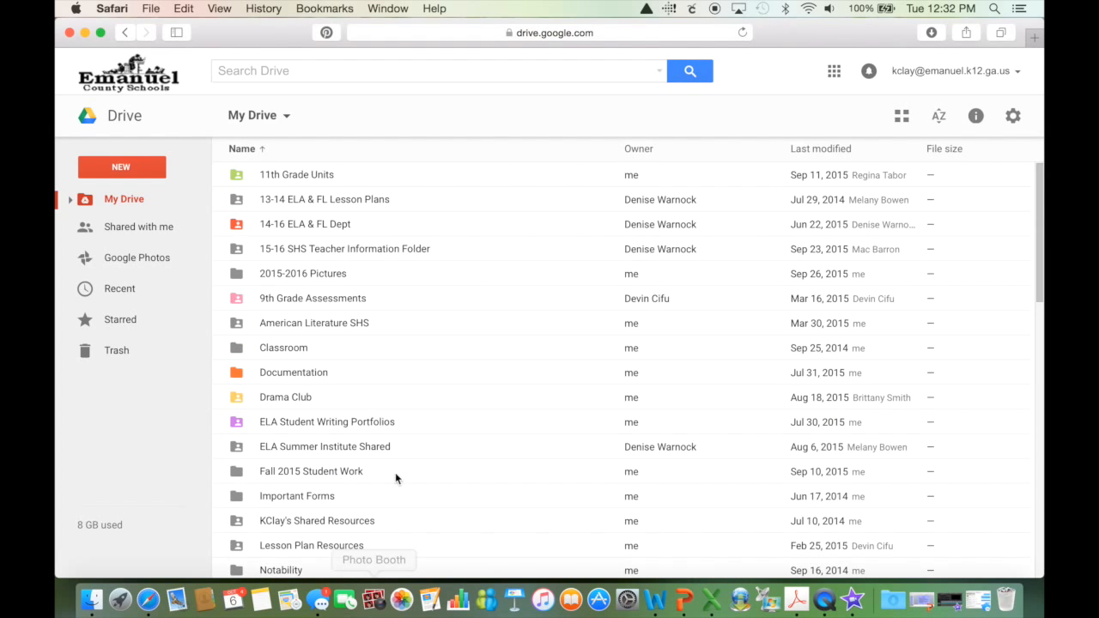
scroll(394, 472, "down", 15)
scroll(385, 496, "up", 15)
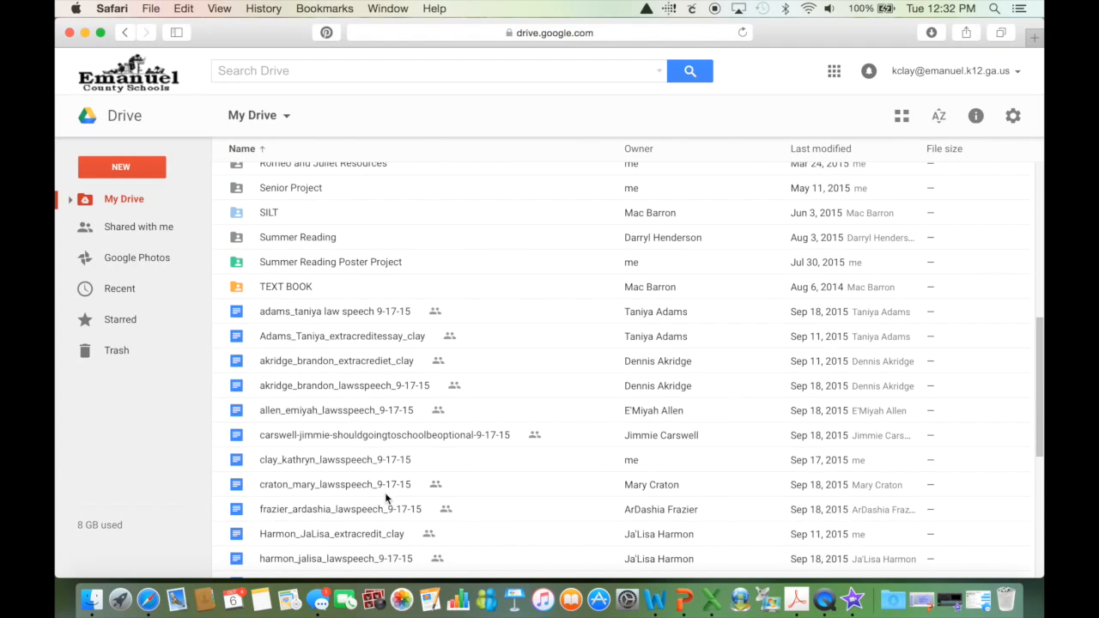
- Create a new folder in My Drive named "Honors American Literature Fall 2015"
left_click(121, 166)
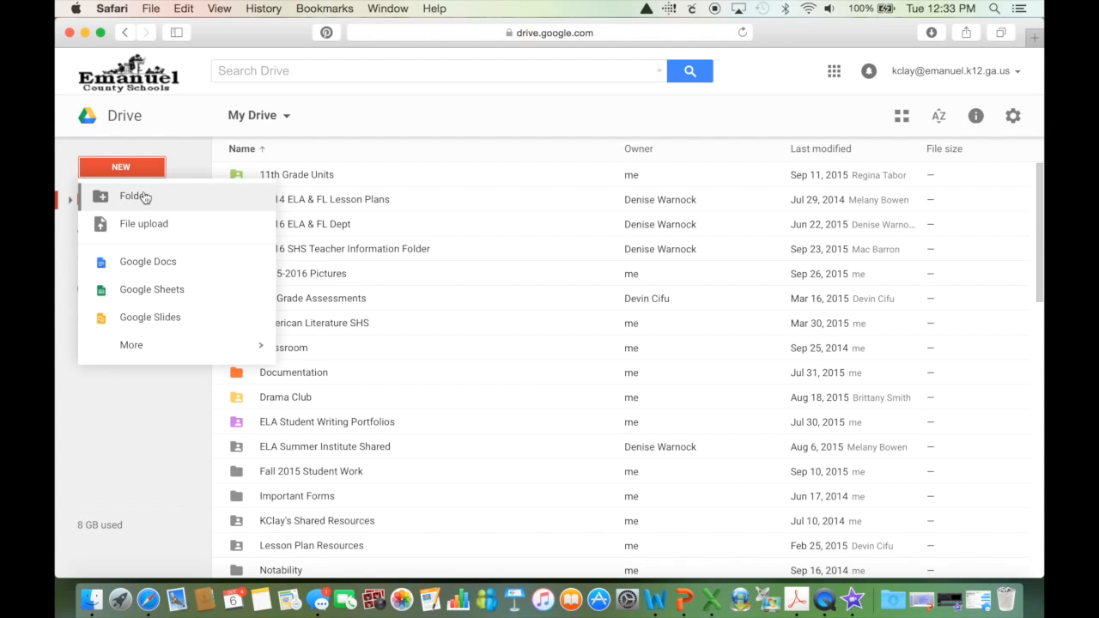
left_click(144, 196)
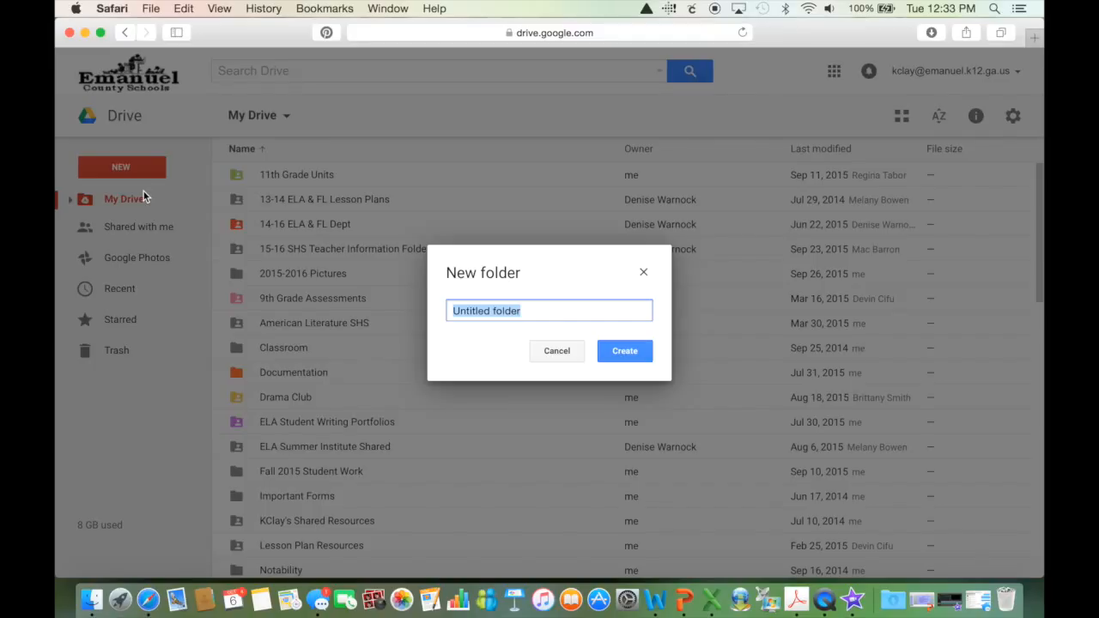
type("Honors")
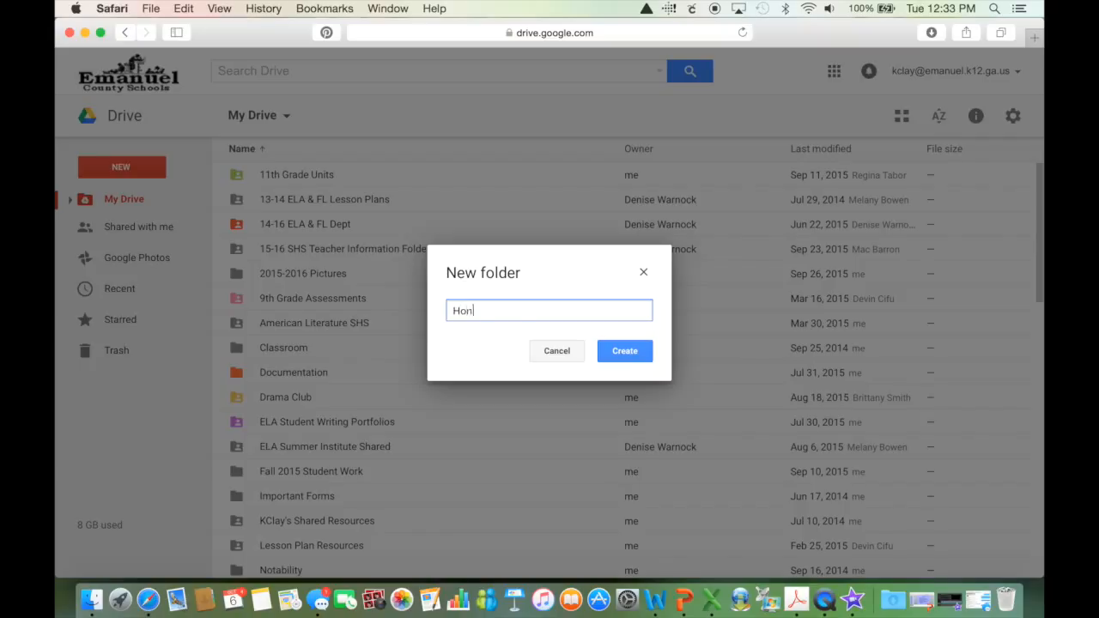
key("BackSpace")
key("BackSpace")
type("rs American Literature ")
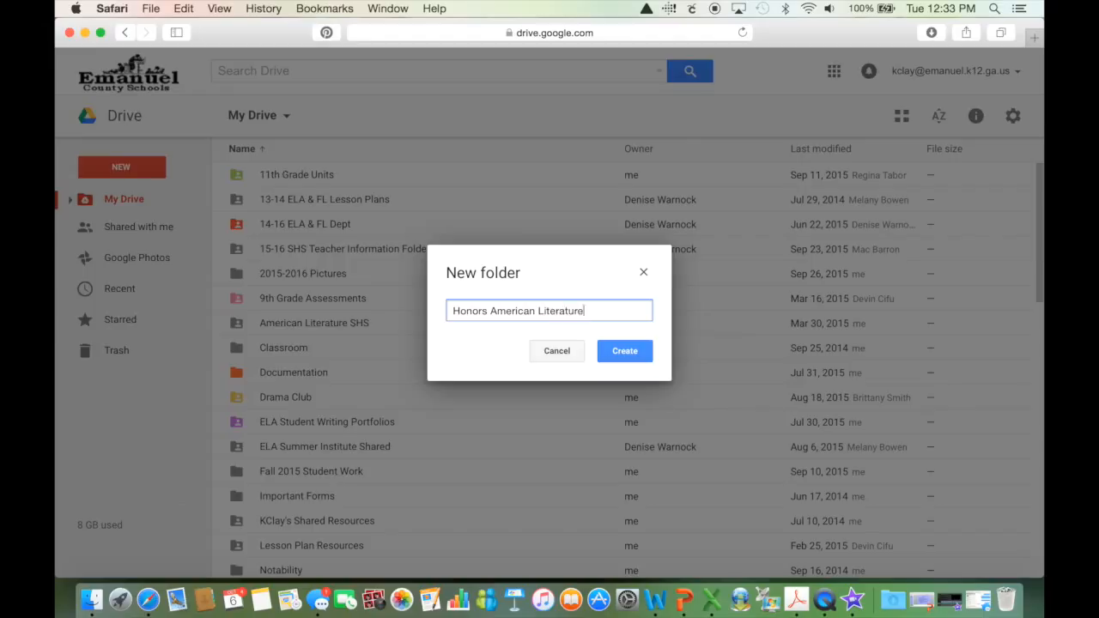
type("Fall 2015")
left_click(608, 344)
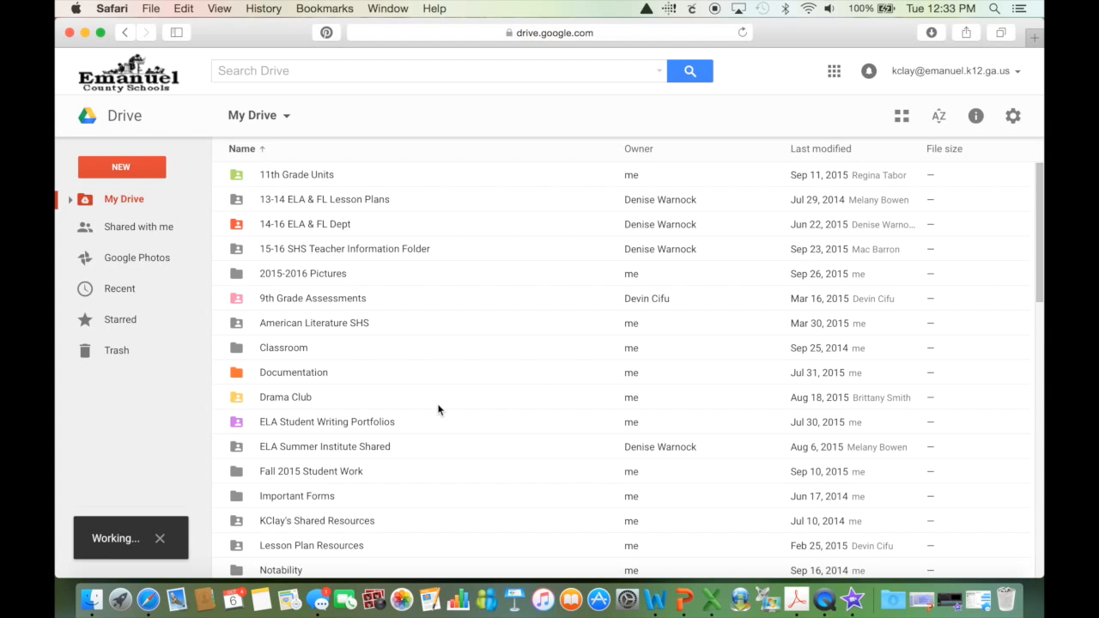
- Compare the new folder's icon with those of the shared ELA Student Writing Portfolios and ELA Summer Institute Shared folders
scroll(437, 410, "down", 5)
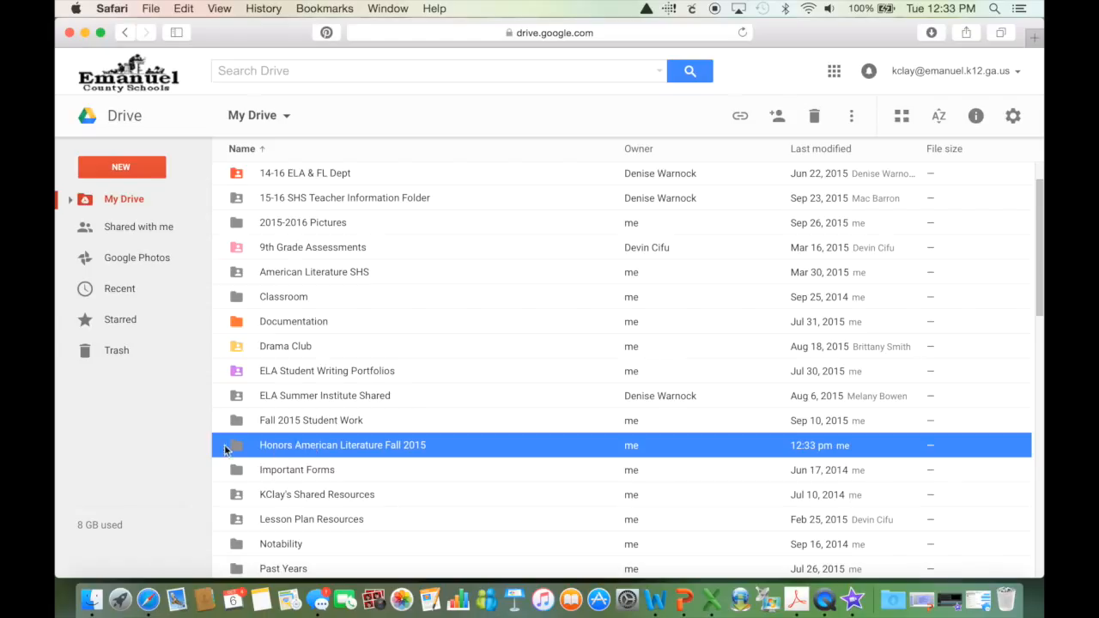
left_click(247, 365)
left_click(241, 400)
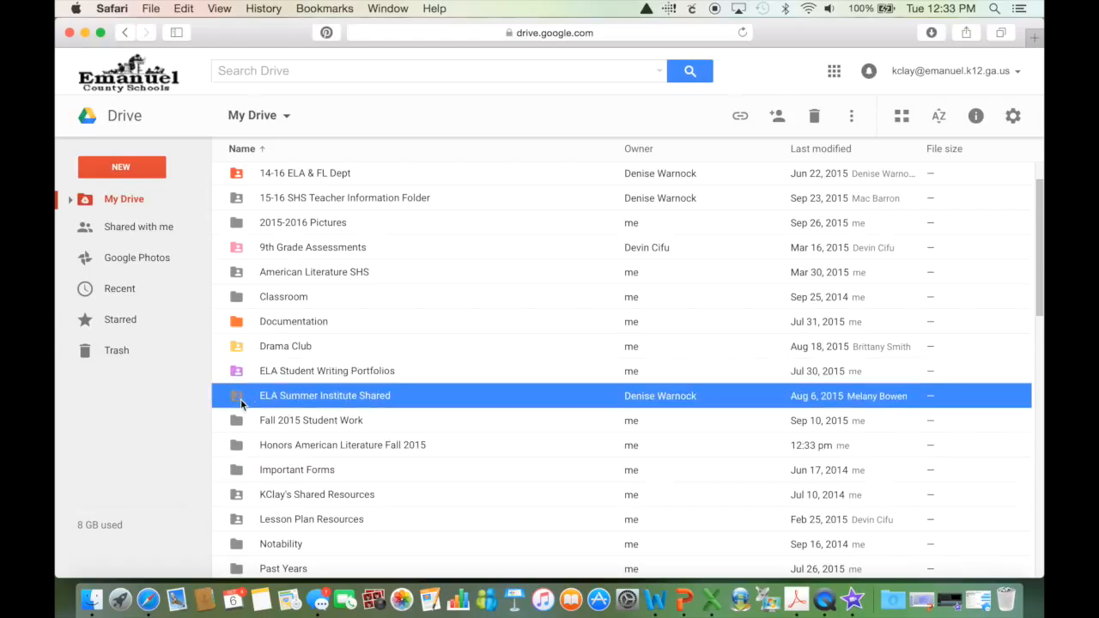
- Open the Honors American Literature Fall 2015 folder to view its contents, and return to My Drive
left_click(249, 450)
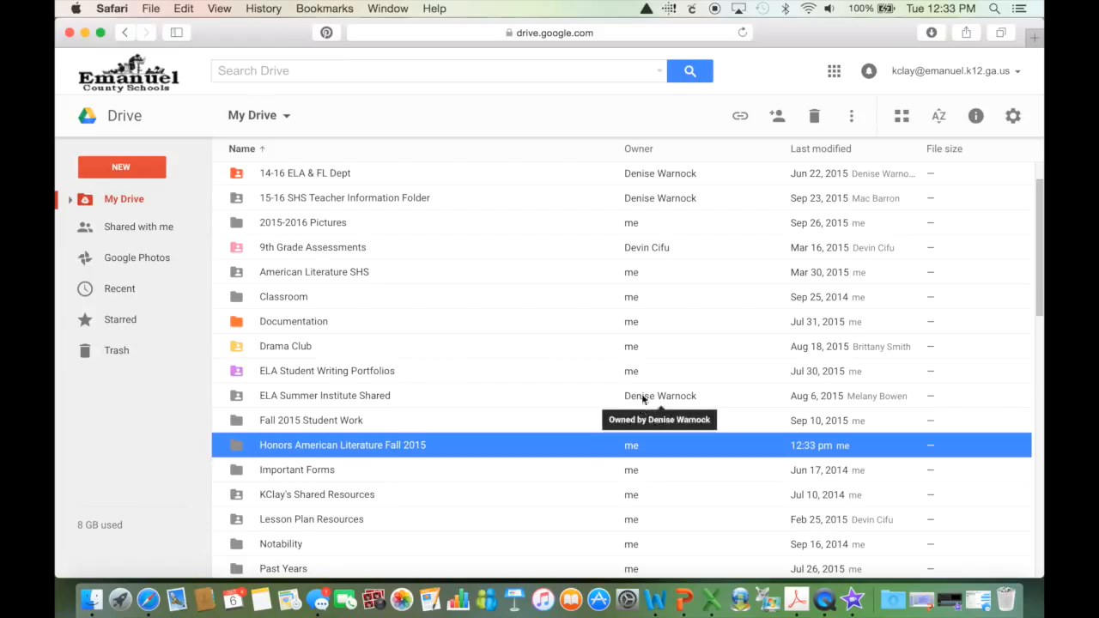
double_click(268, 447)
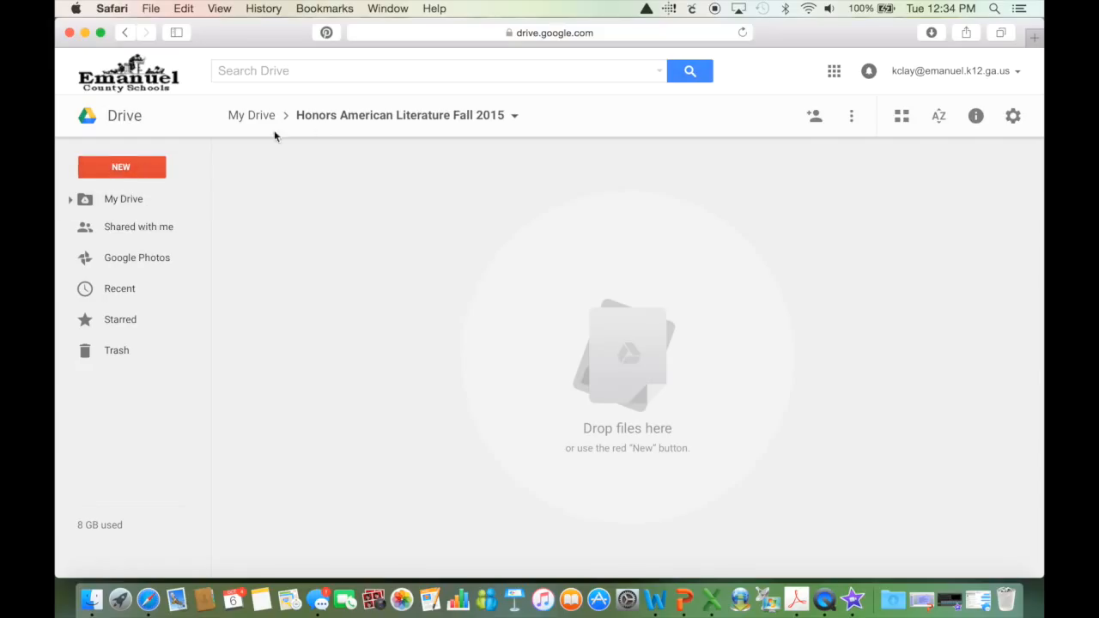
left_click(124, 33)
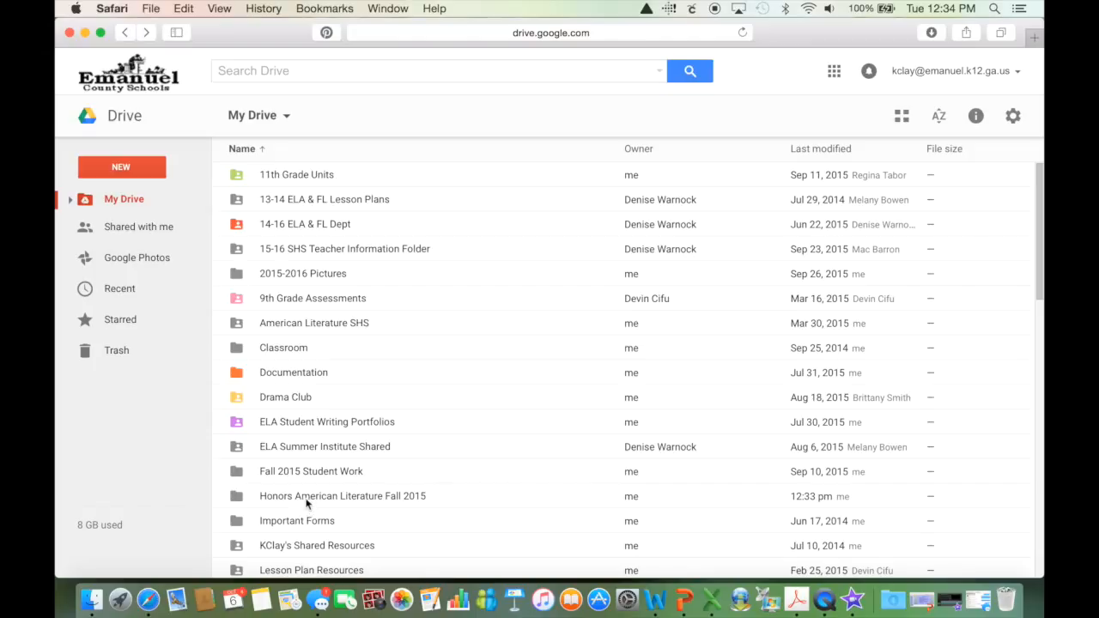
- Upload Skull2.svg from the SVG Files folder on the Desktop into the Honors American Literature Fall 2015 folder
double_click(304, 495)
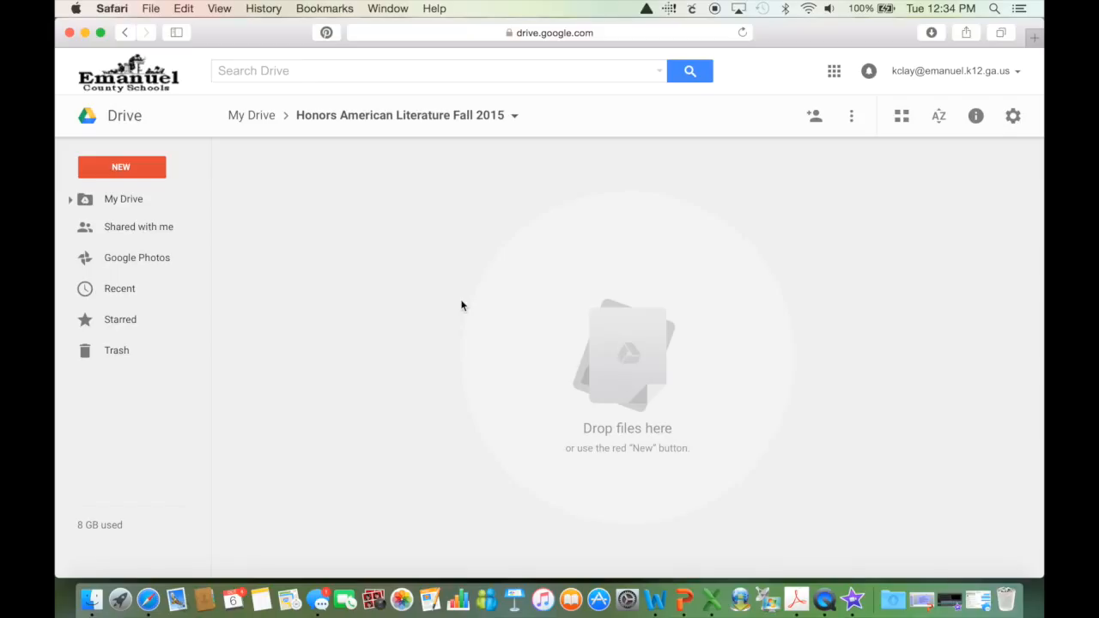
left_click(109, 164)
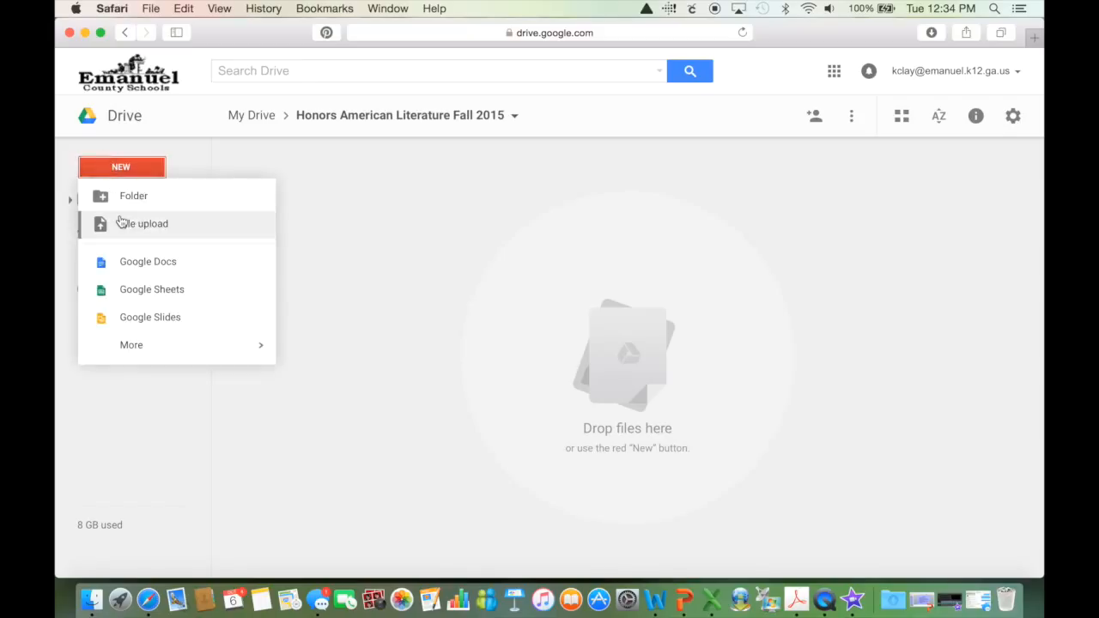
left_click(118, 222)
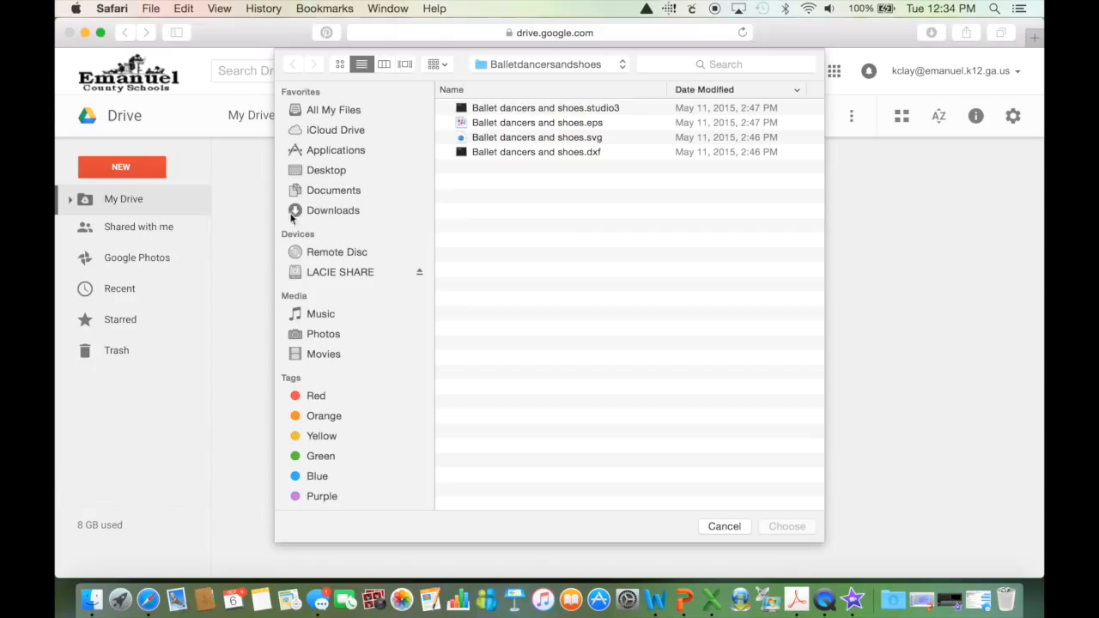
left_click(336, 172)
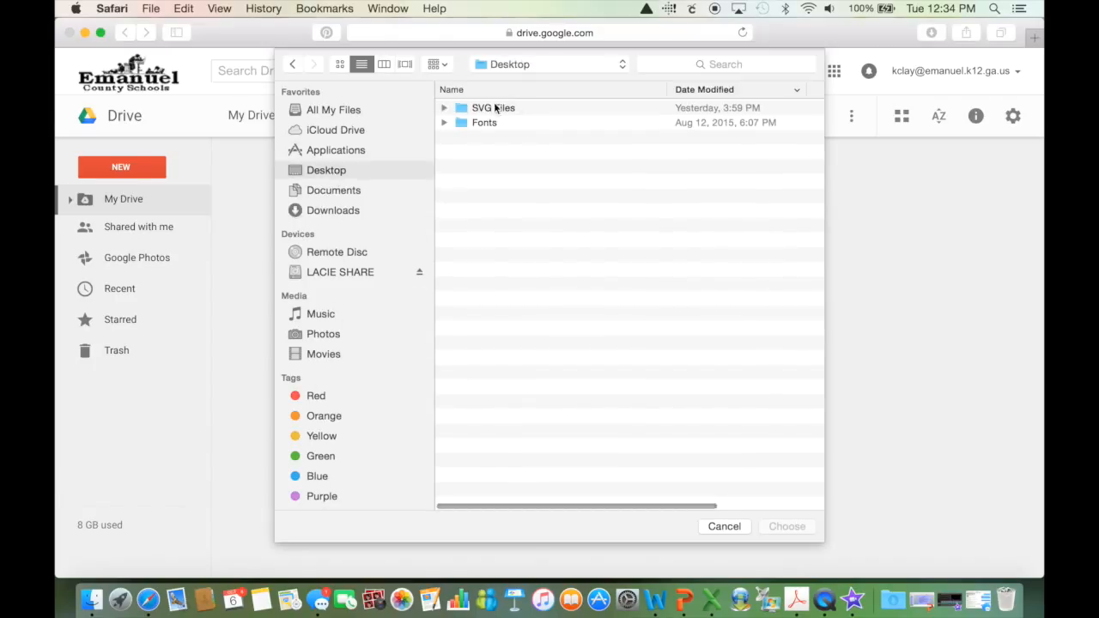
left_click(311, 194)
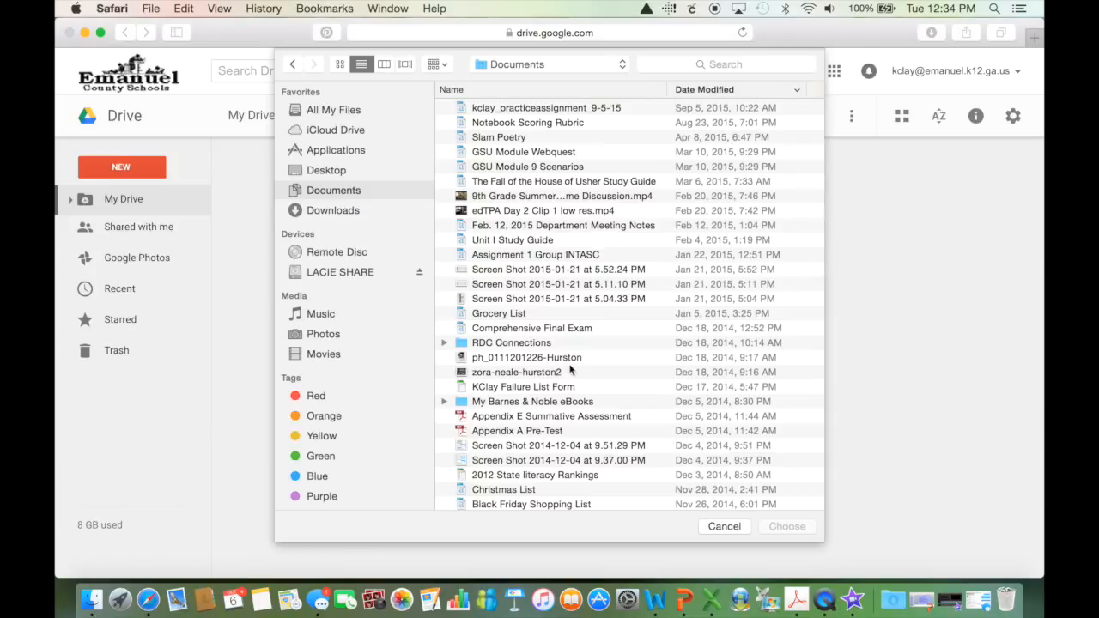
left_click(334, 170)
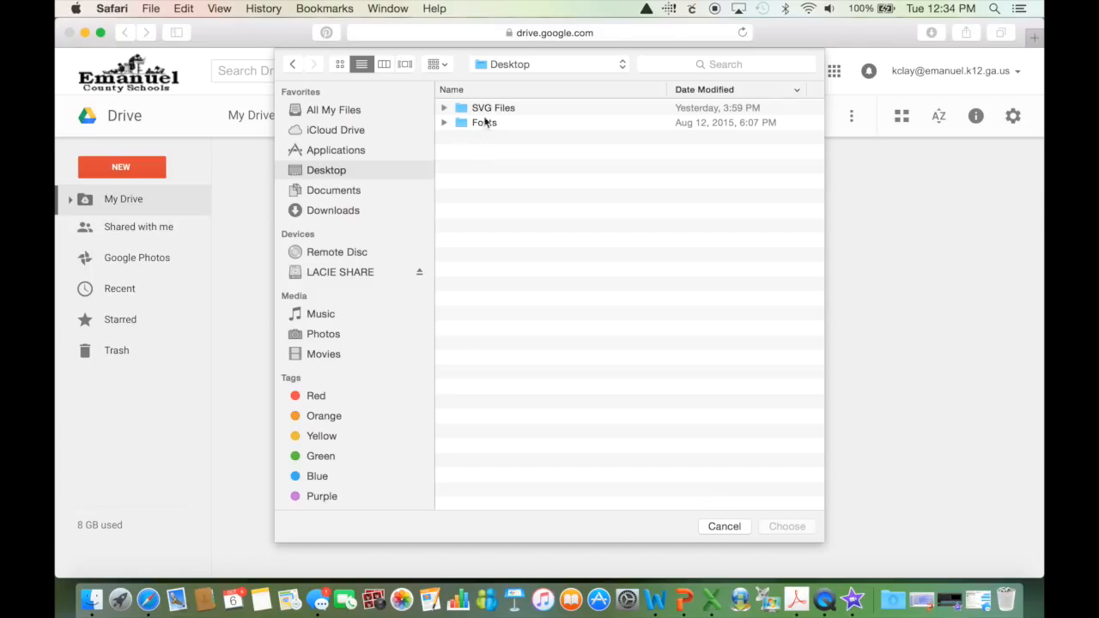
double_click(486, 110)
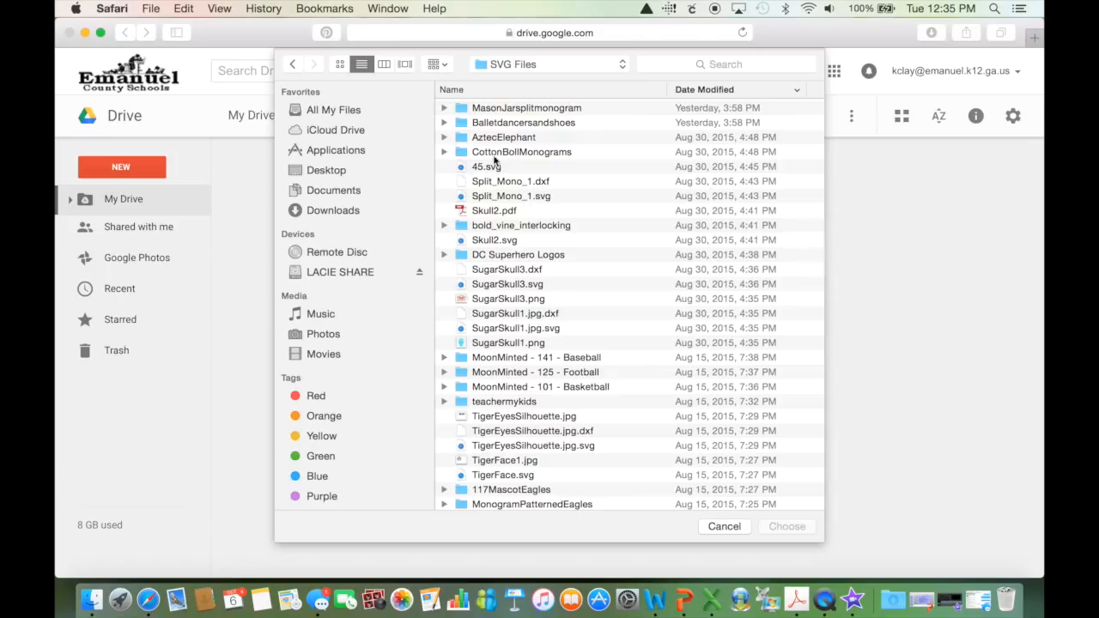
double_click(494, 241)
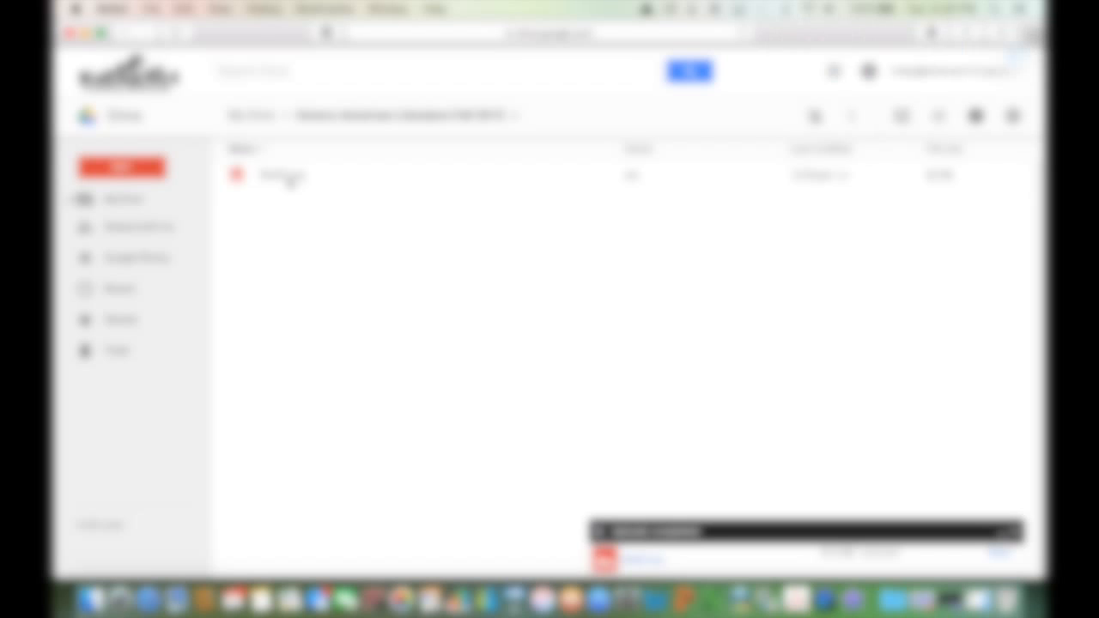
- Preview the uploaded Skull2.svg image from its upper to its lower edge, and return to the folder
double_click(287, 177)
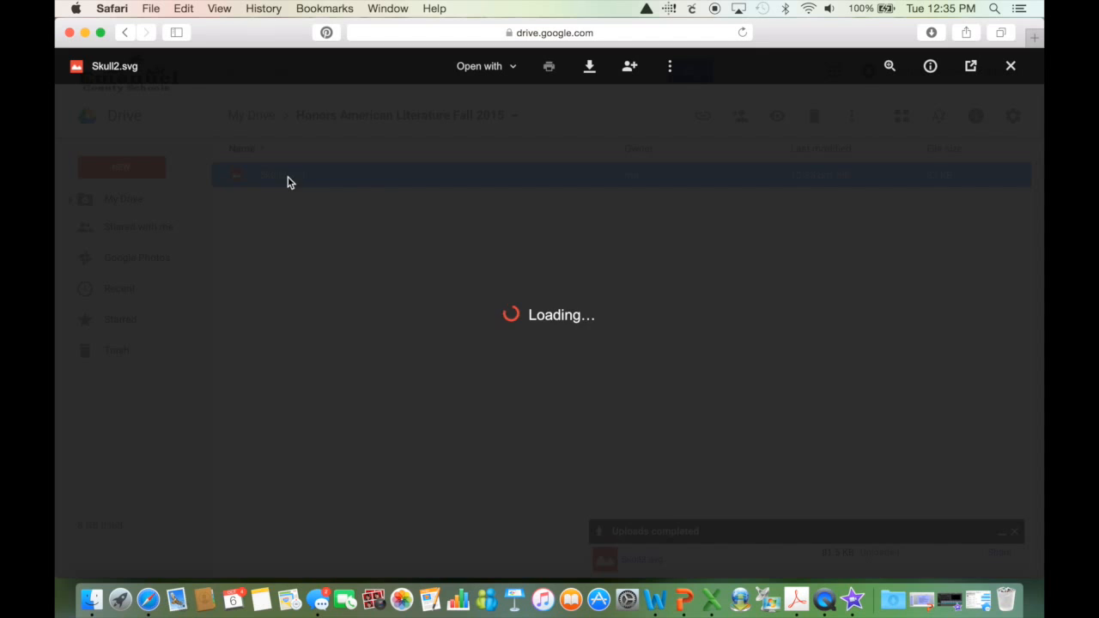
scroll(562, 350, "down", 5)
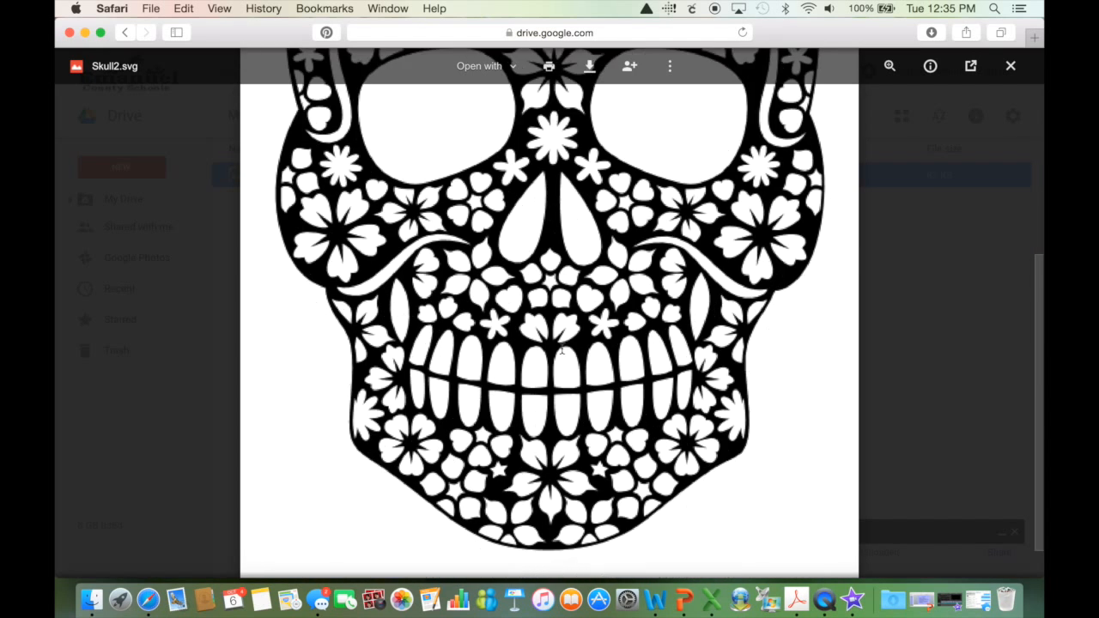
scroll(562, 350, "up", 5)
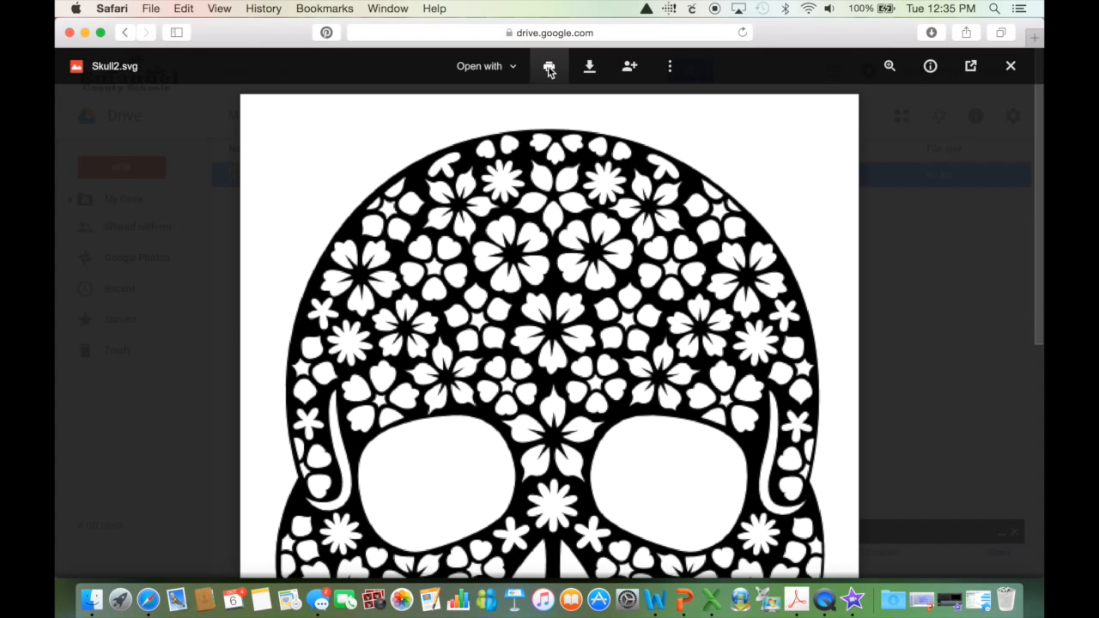
left_click(936, 409)
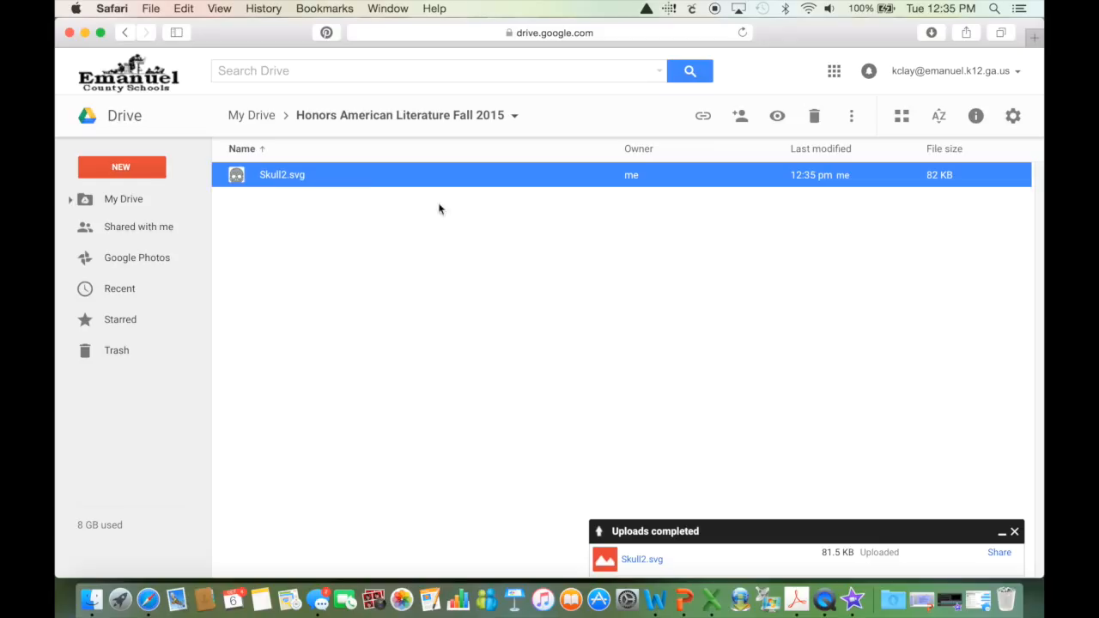
- Remove Skull2.svg from the Honors American Literature Fall 2015 folder and dismiss the upload notice
right_click(335, 176)
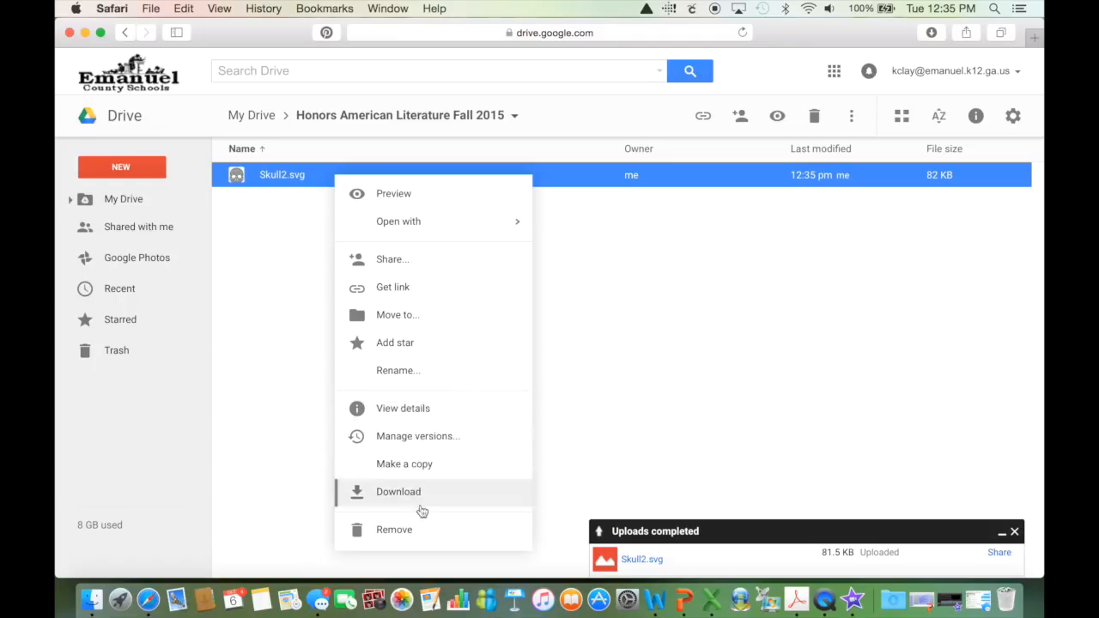
left_click(411, 532)
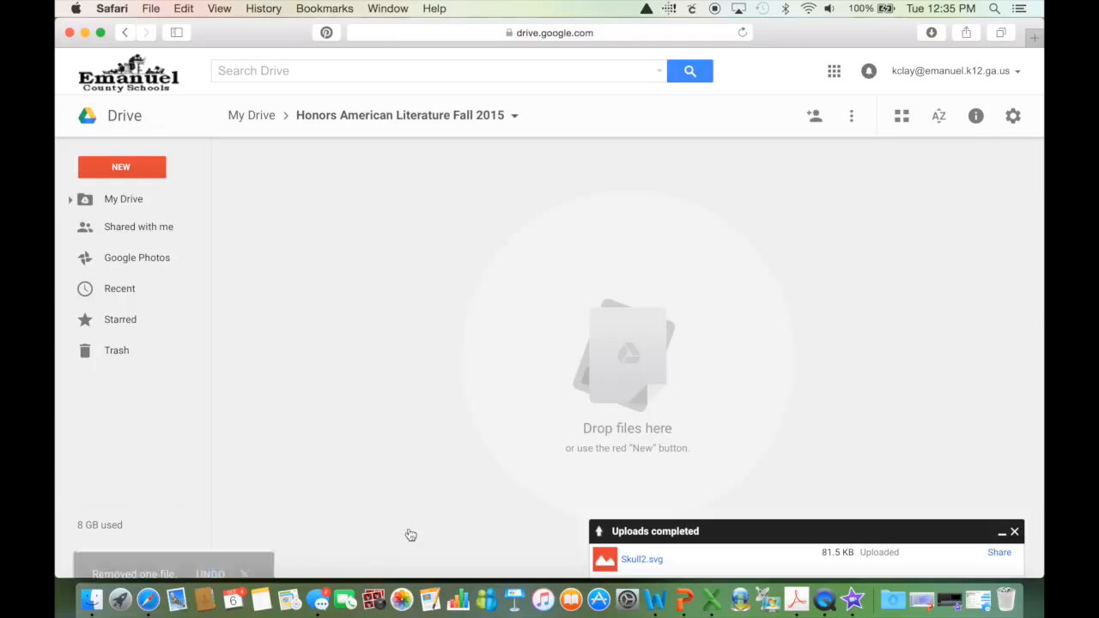
left_click(1014, 533)
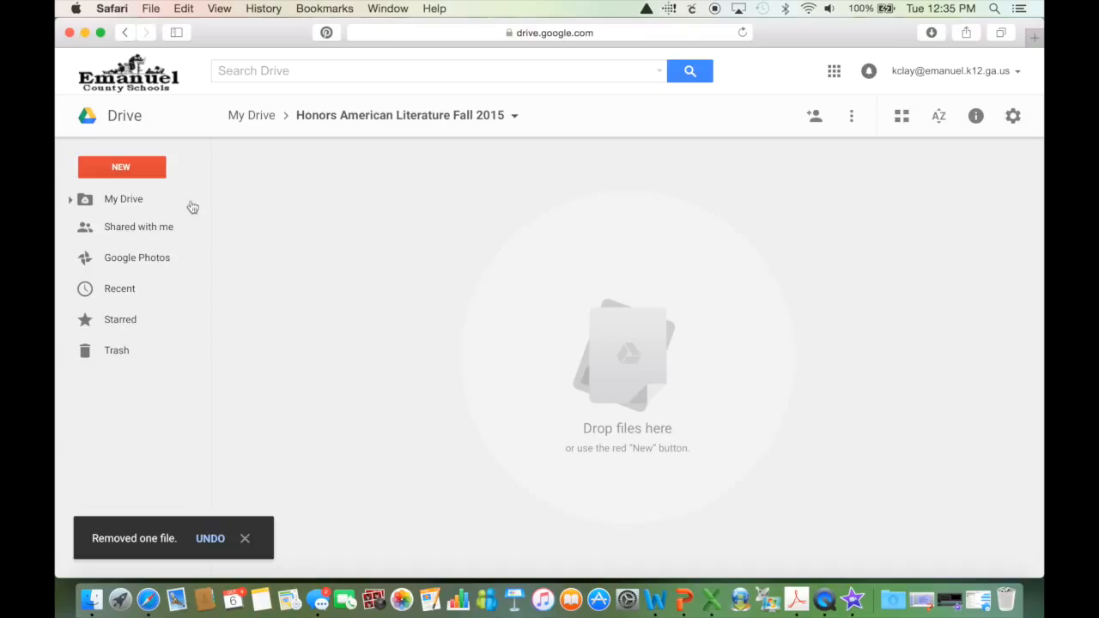
- Create a blank Google Docs document in the Honors American Literature Fall 2015 folder
left_click(133, 169)
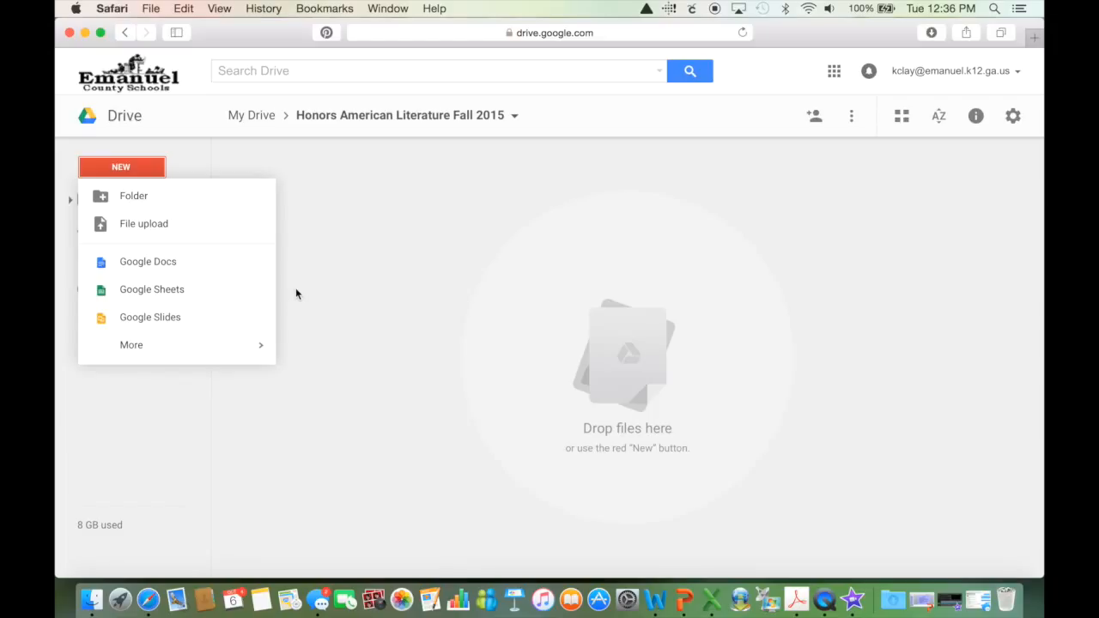
left_click(134, 270)
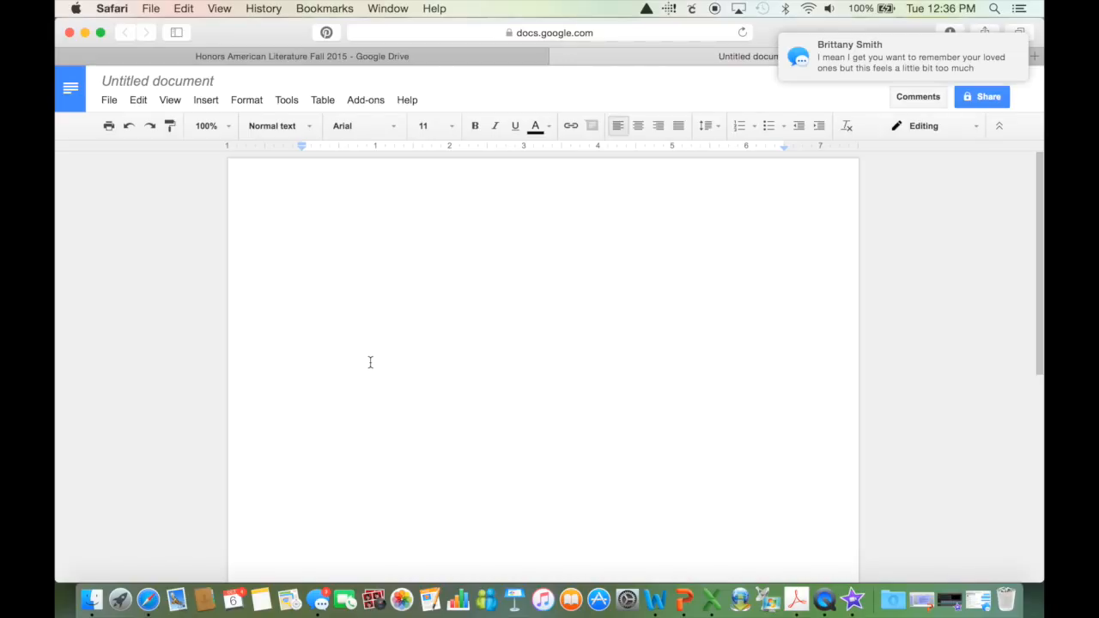
left_click(261, 169)
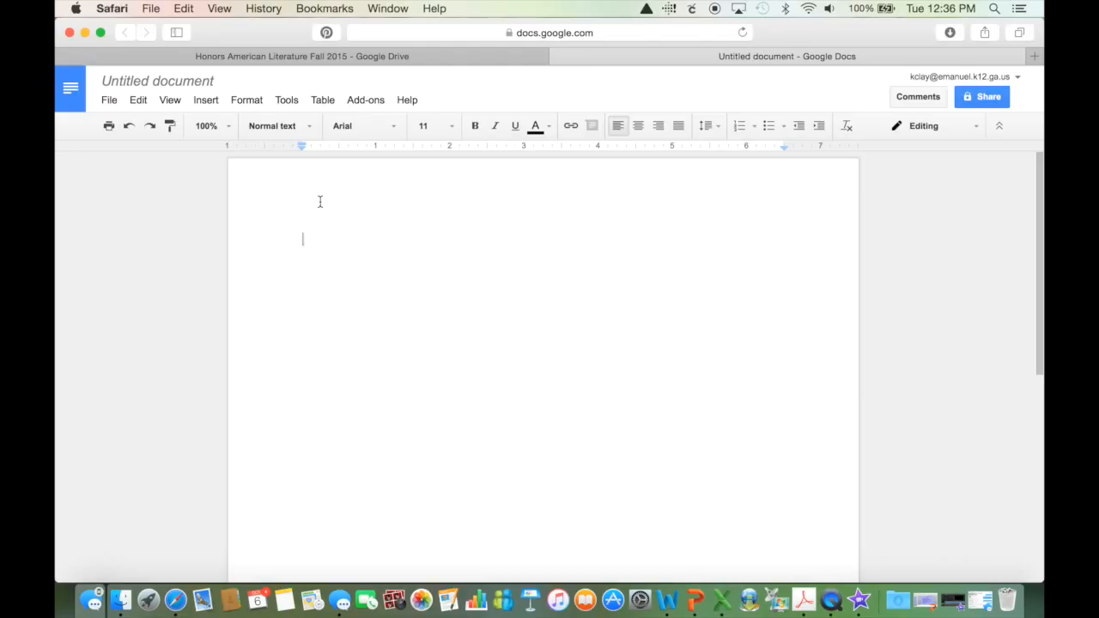
- Rename the untitled document as "lastfirstname_assignmentname_date"
left_click(213, 80)
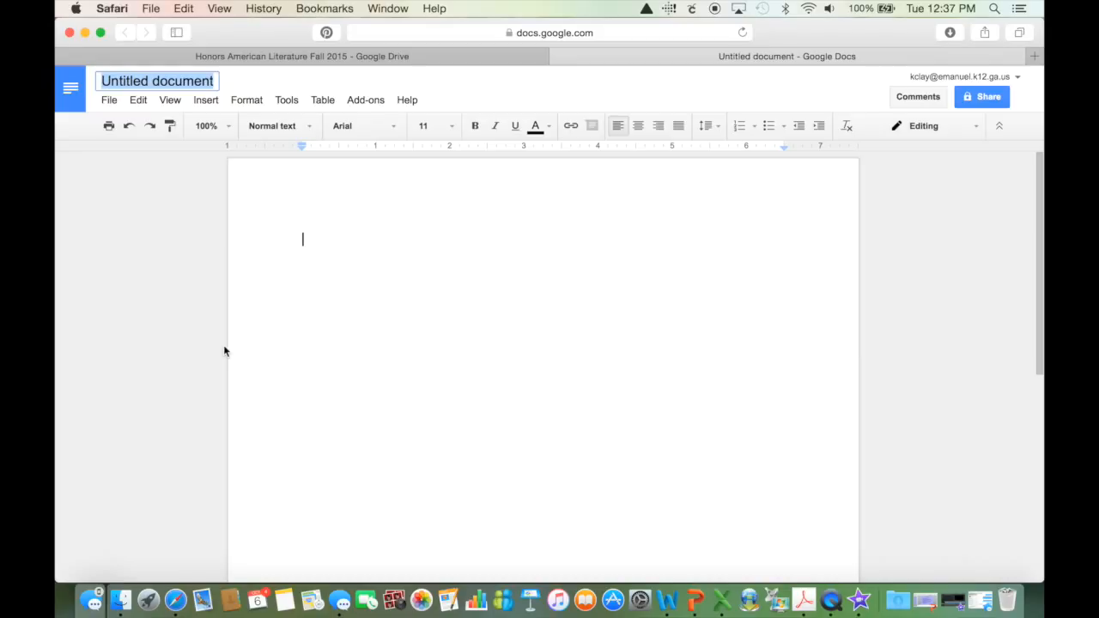
type("la")
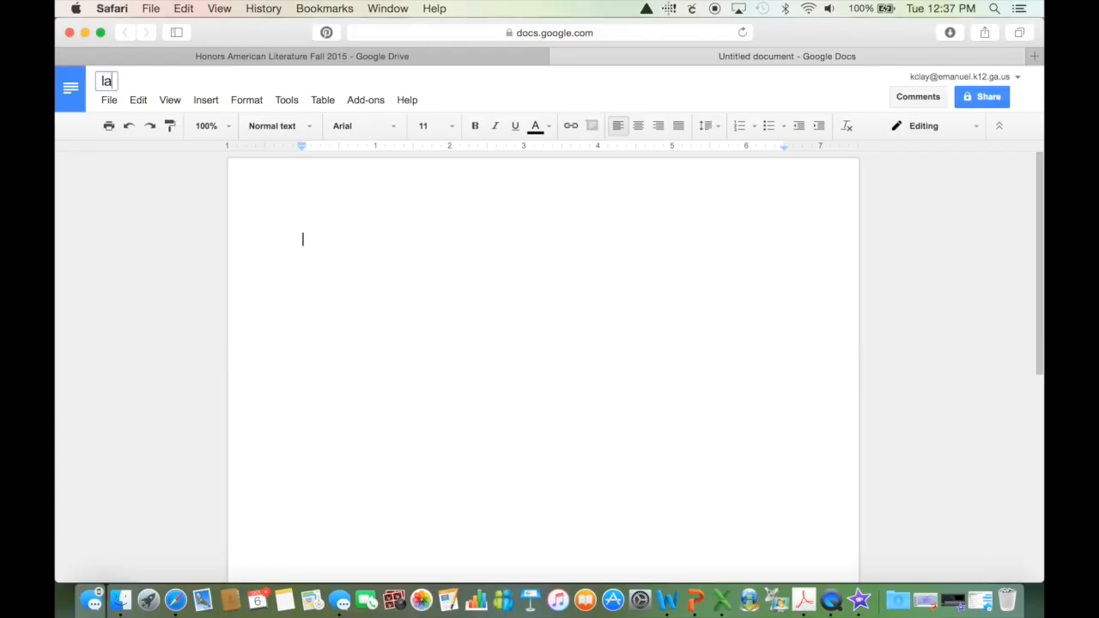
type("stfirstn")
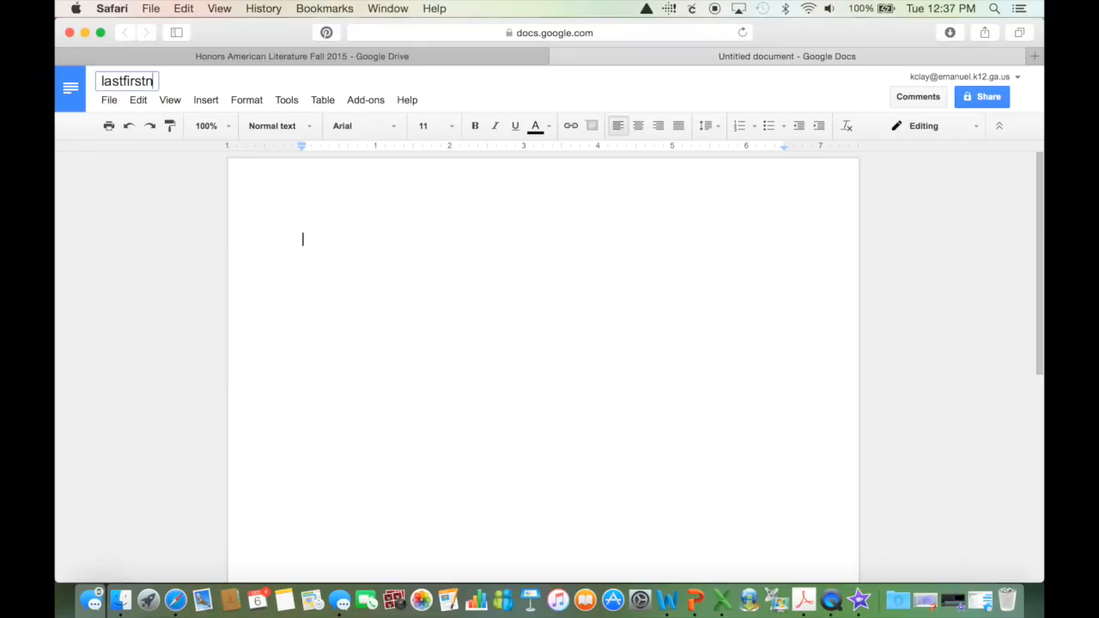
type("ame_assignmentname_")
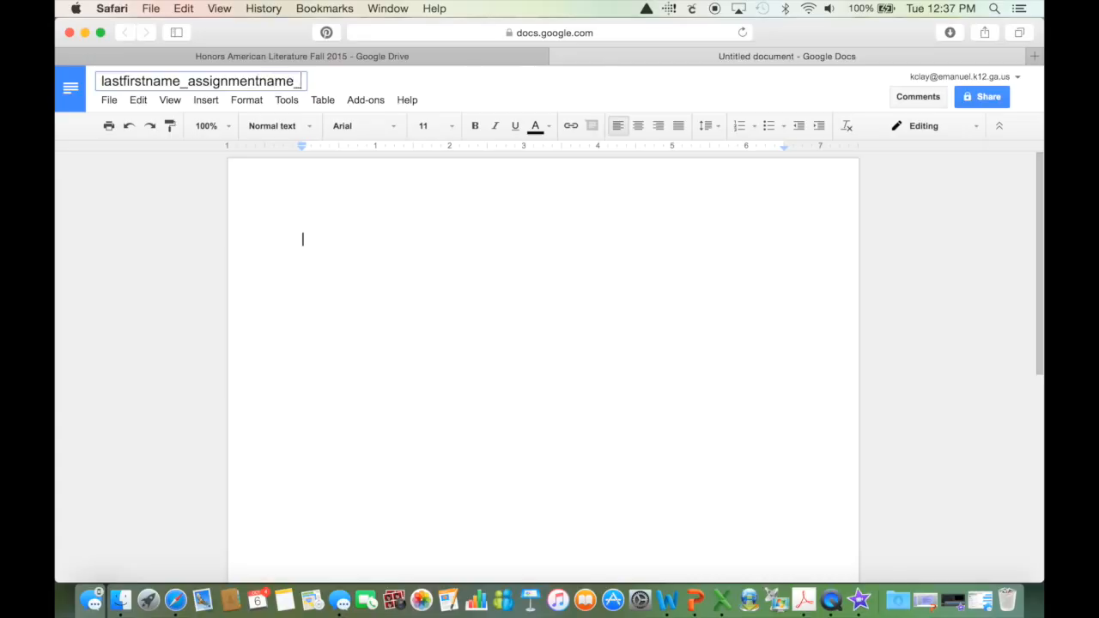
type("date")
left_click(364, 340)
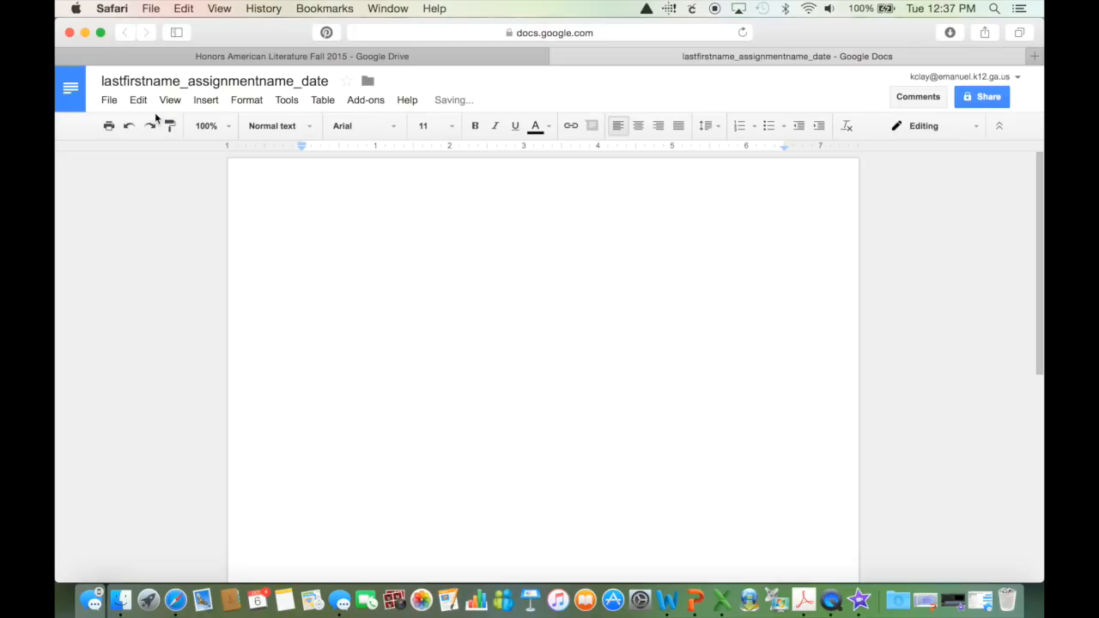
- Review the document's page setup, including orientation, paper size, page color and margins, and accept it without changes
left_click(112, 103)
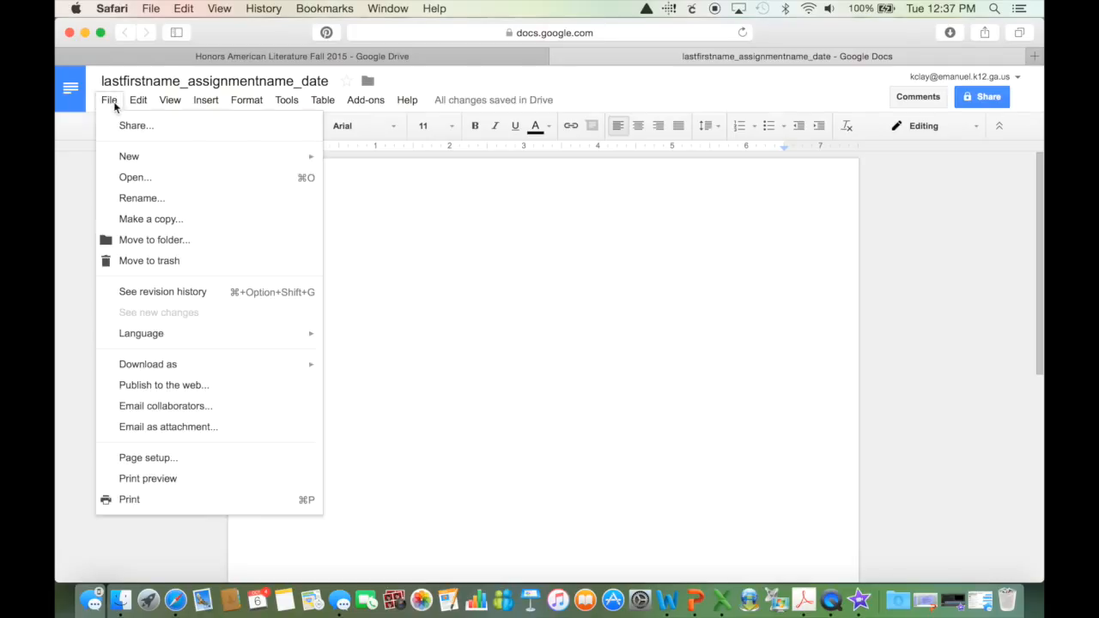
left_click(129, 461)
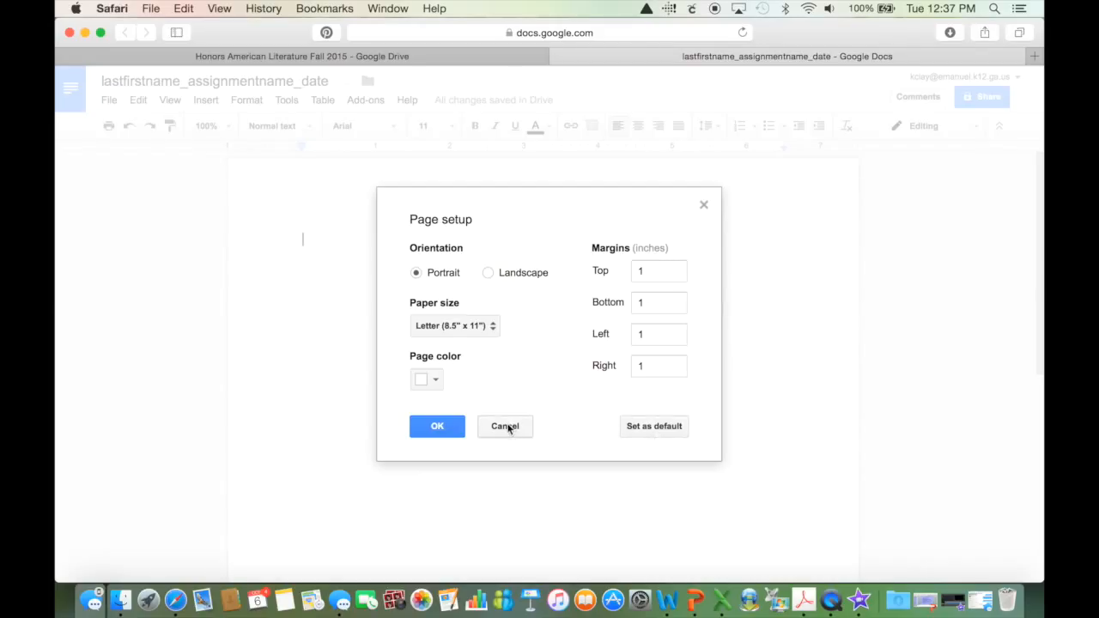
left_click(437, 426)
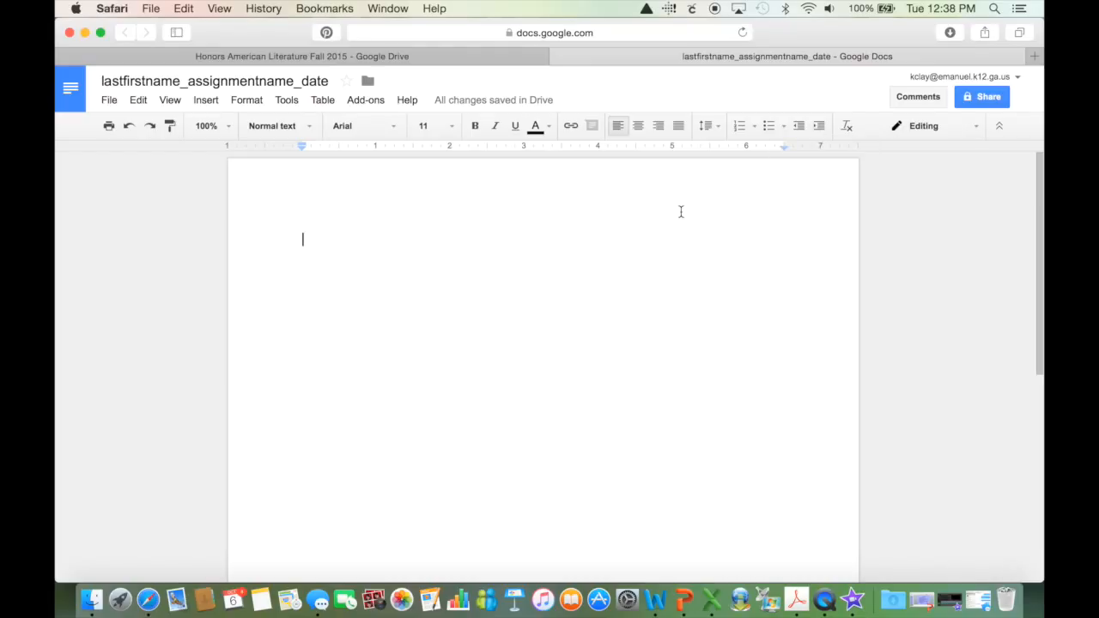
- Share the document with a colleague by entering the person's name, keep the "Can edit" permission, and send the invitation
left_click(978, 95)
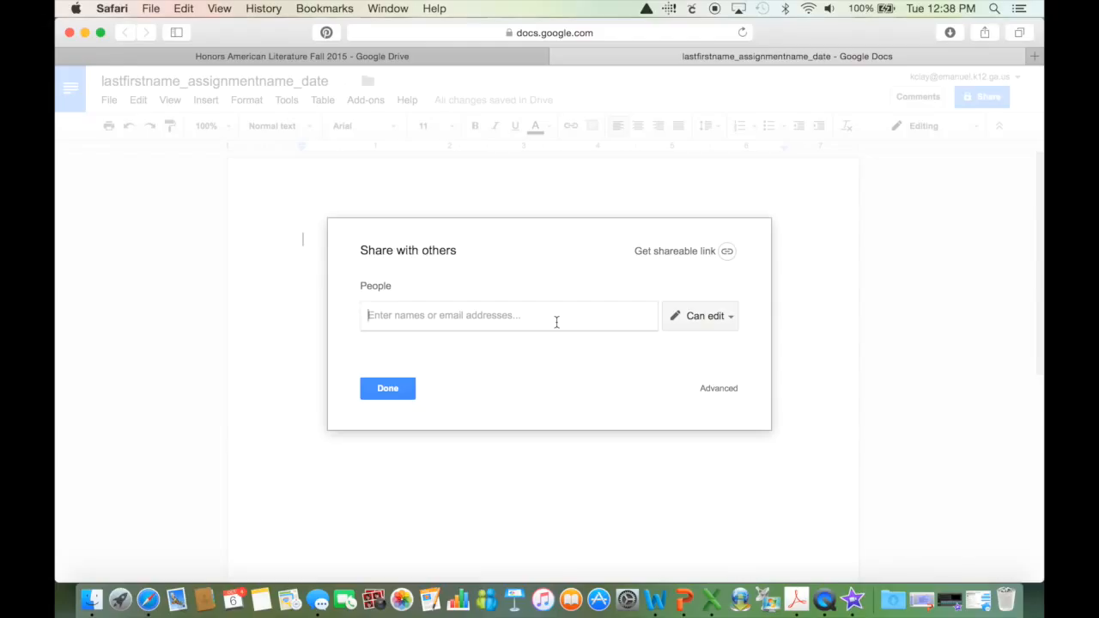
type("Bri")
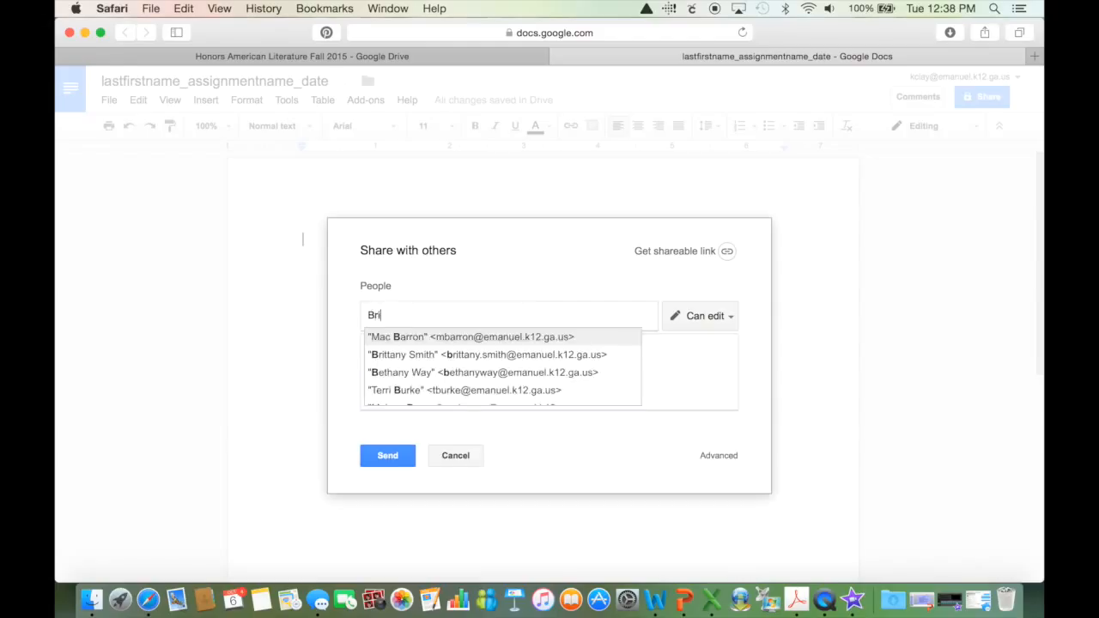
type("ttany")
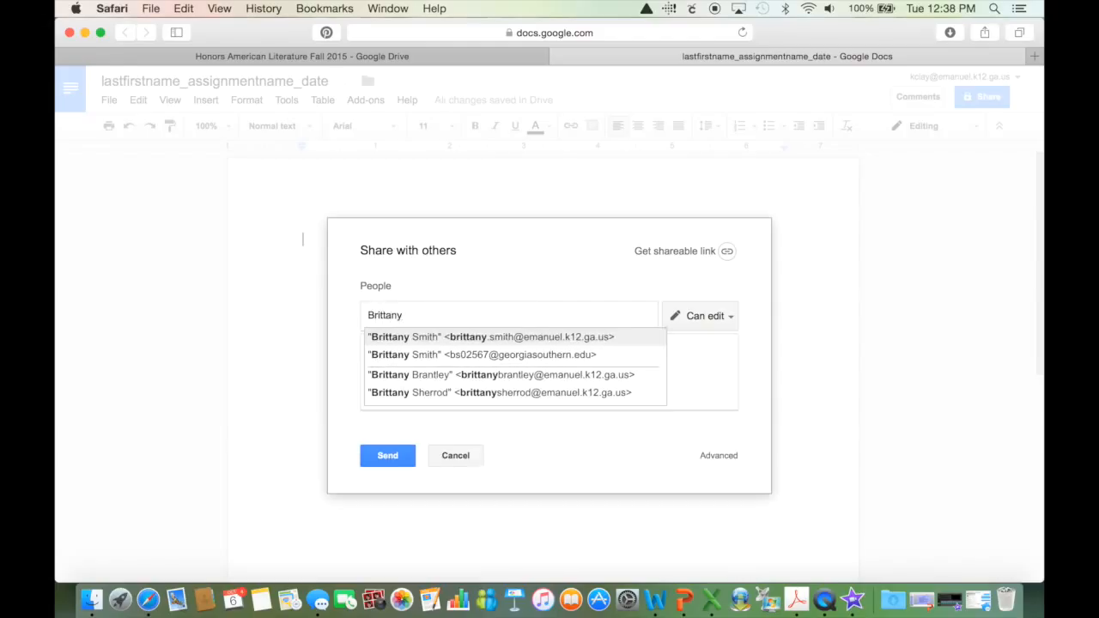
key("Return")
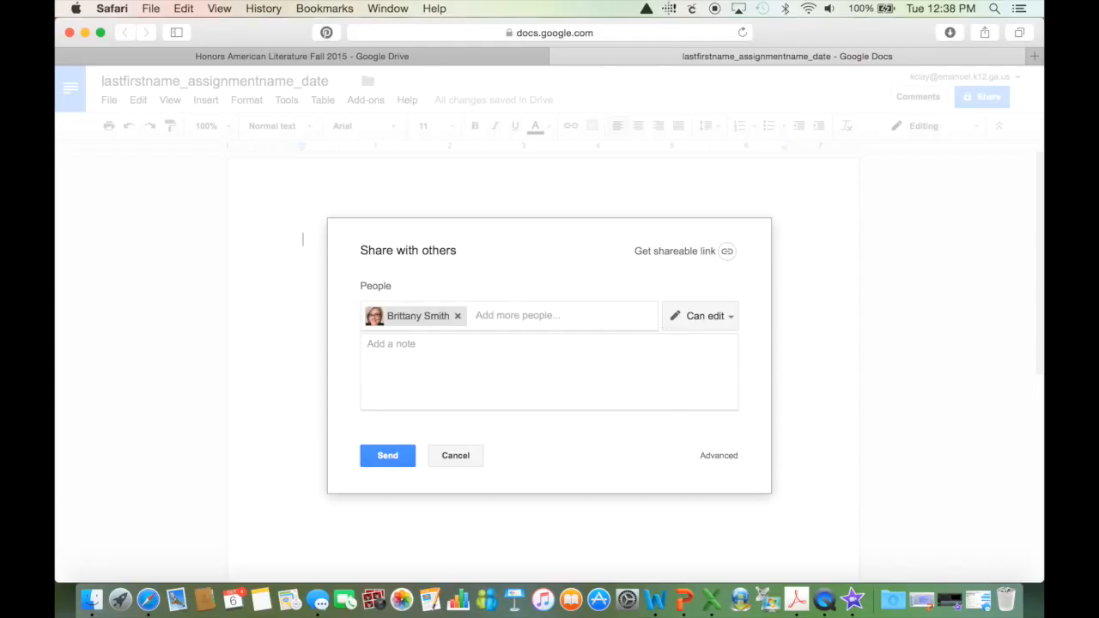
left_click(690, 325)
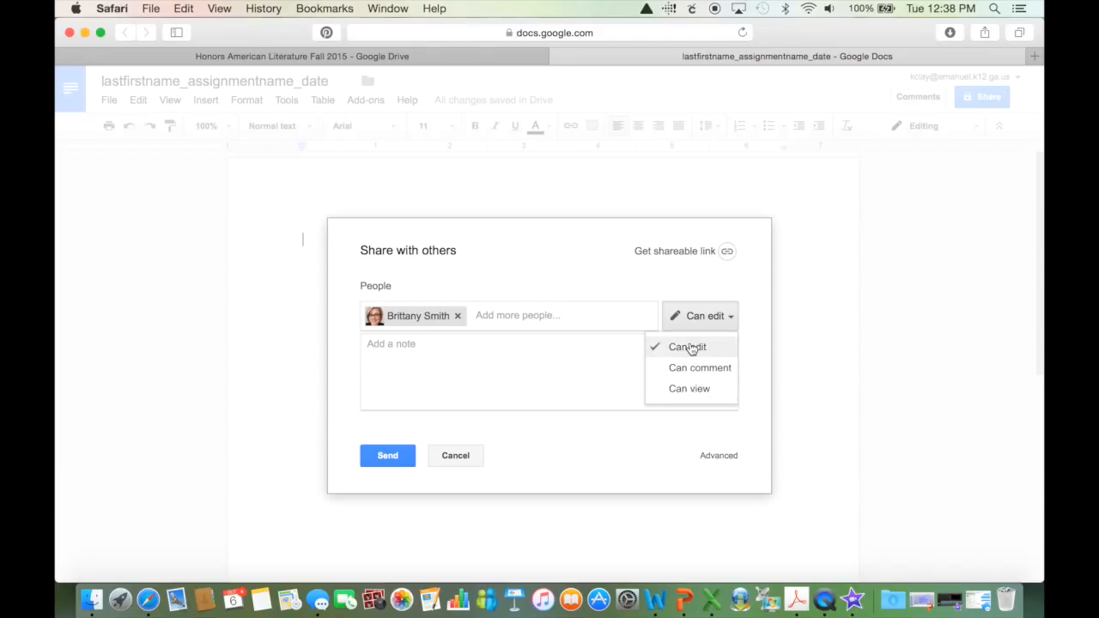
left_click(690, 349)
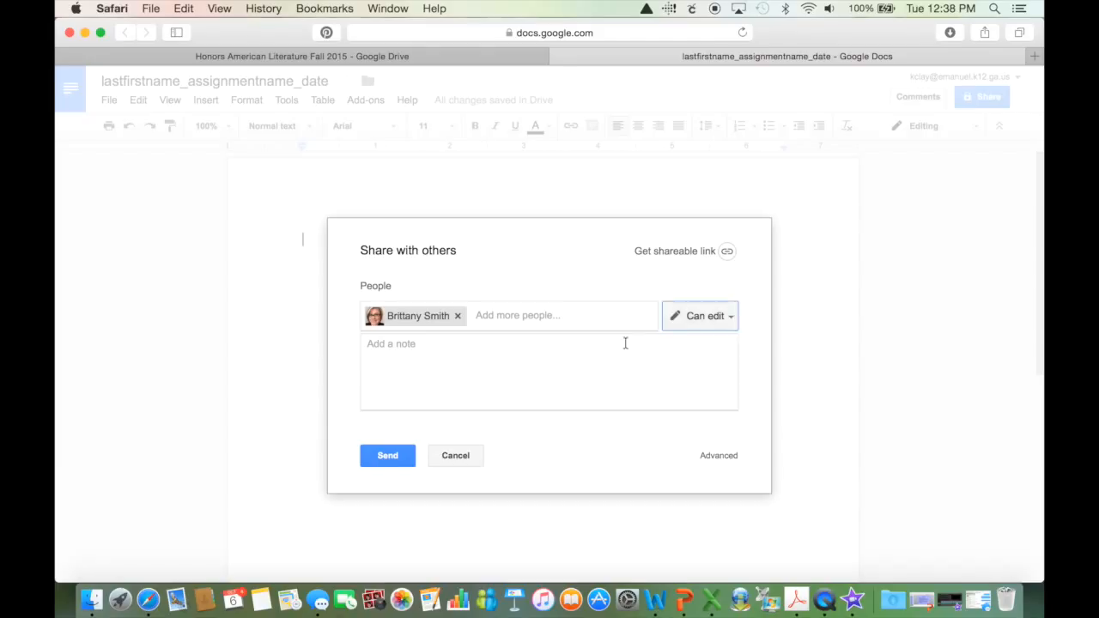
left_click(383, 457)
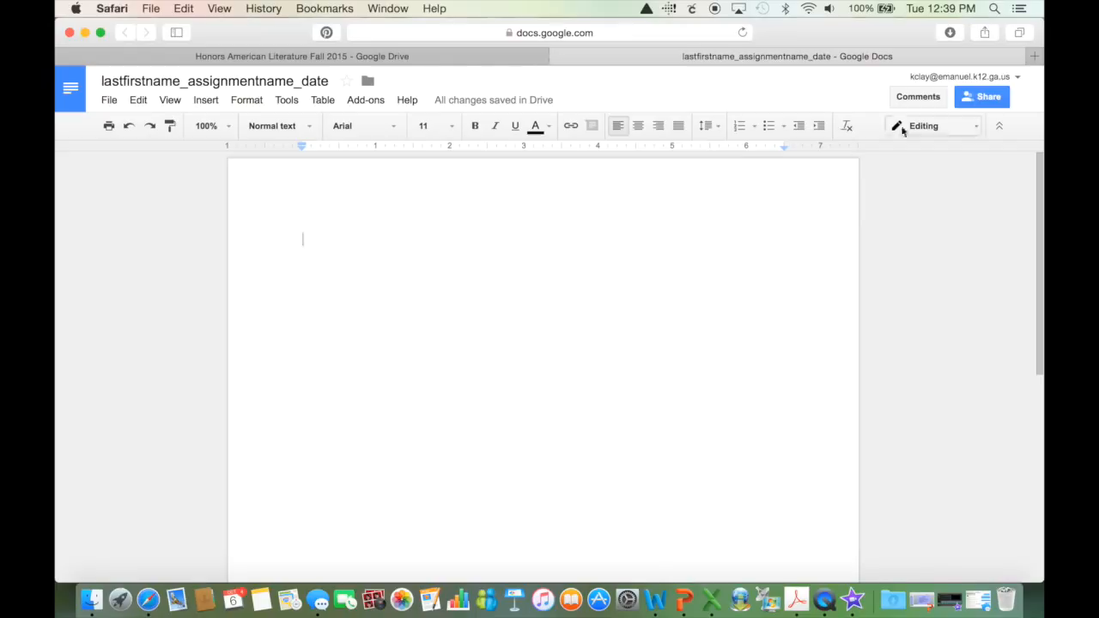
- View the document's comment and notification options, and close them again
left_click(917, 97)
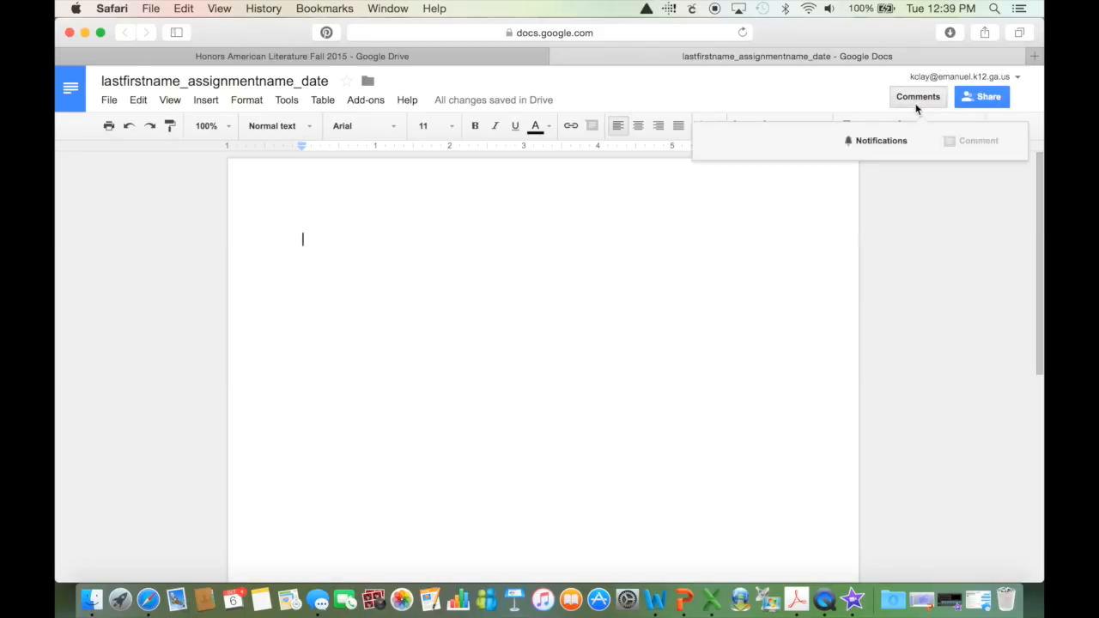
left_click(917, 102)
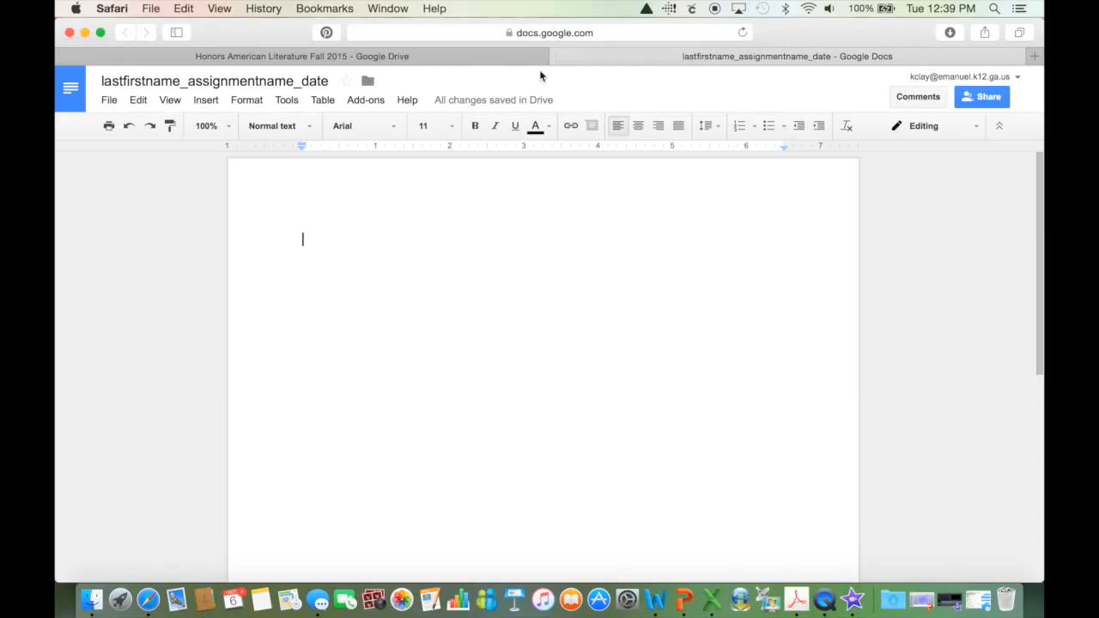
- Close the document, reopen it from the class folder, and enter "This is sample text!" in its body
mouse_move(471, 103)
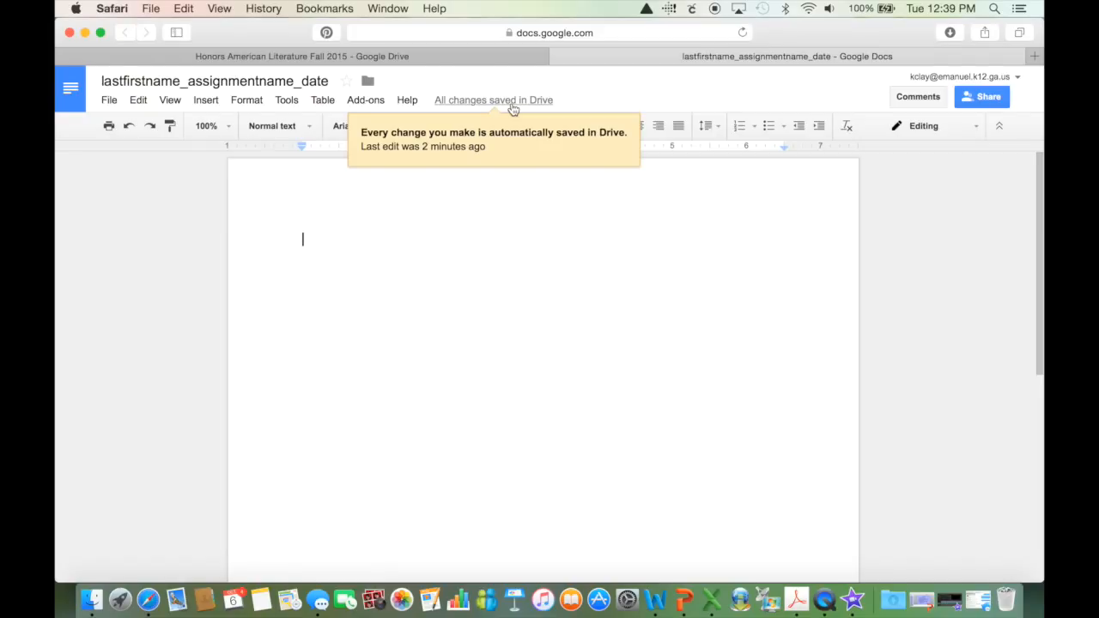
left_click(558, 55)
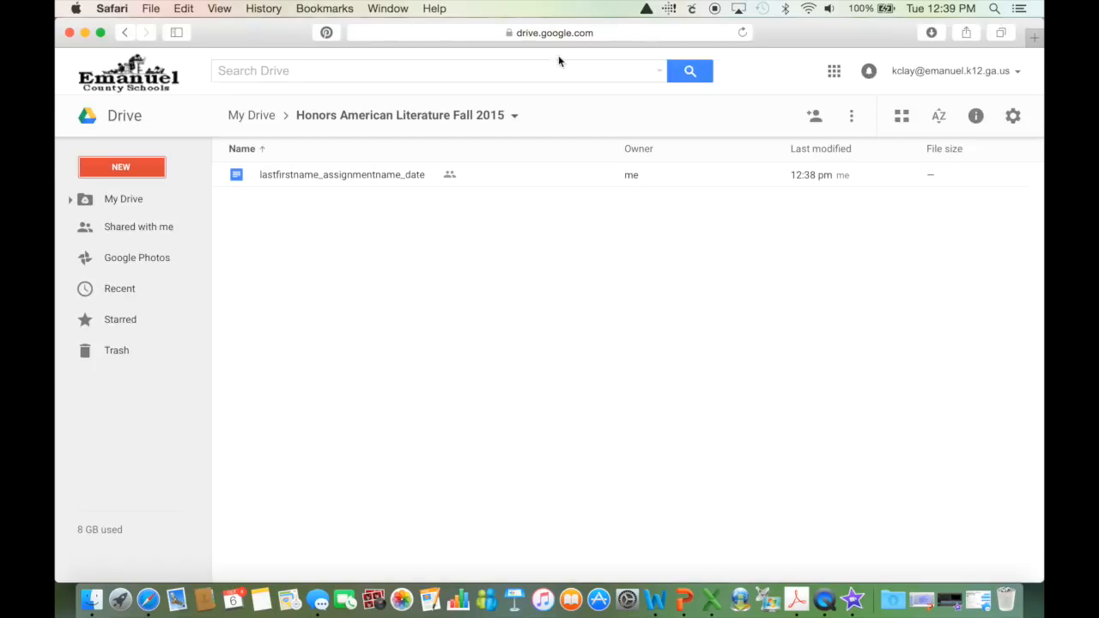
double_click(353, 173)
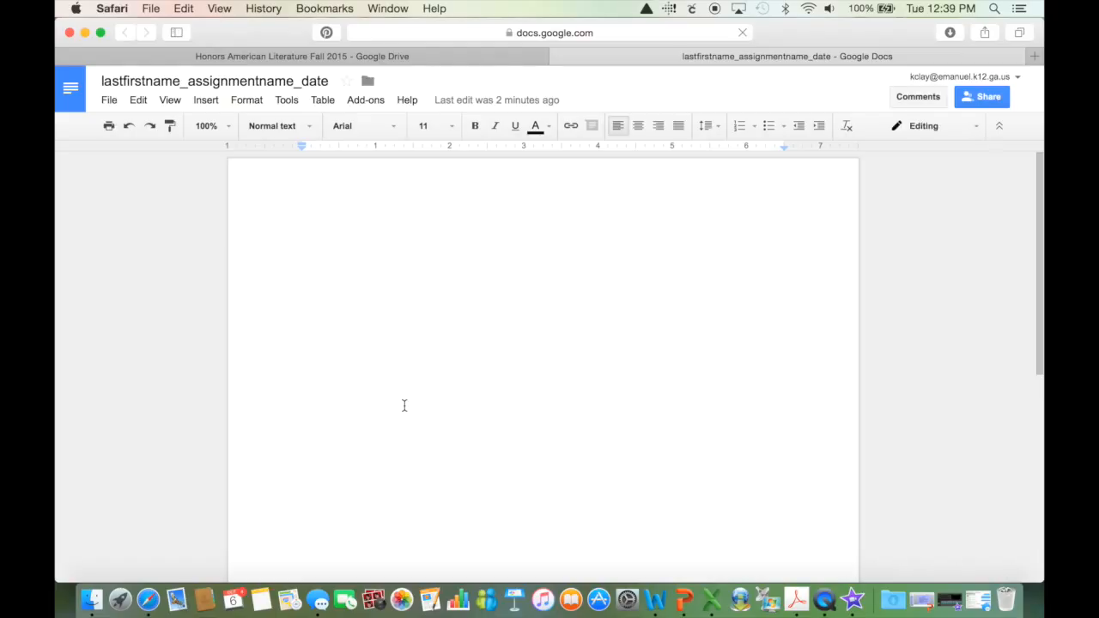
type("This is sa")
key("BackSpace")
type("sample text!")
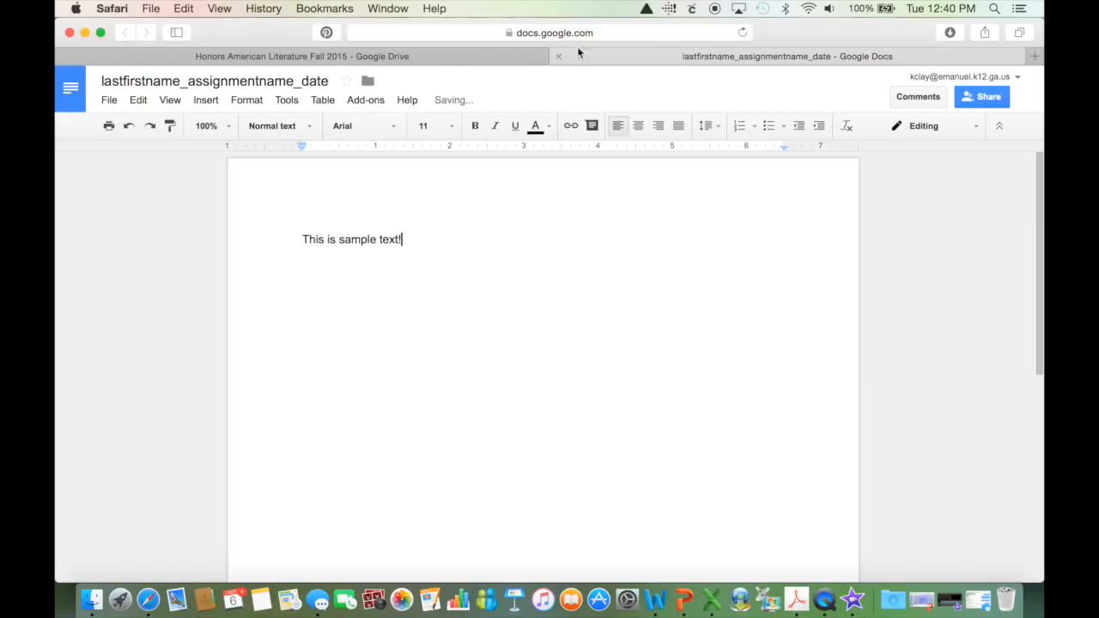
- Close the document and reopen it from the class folder to check that its text was saved, then close it again
left_click(557, 54)
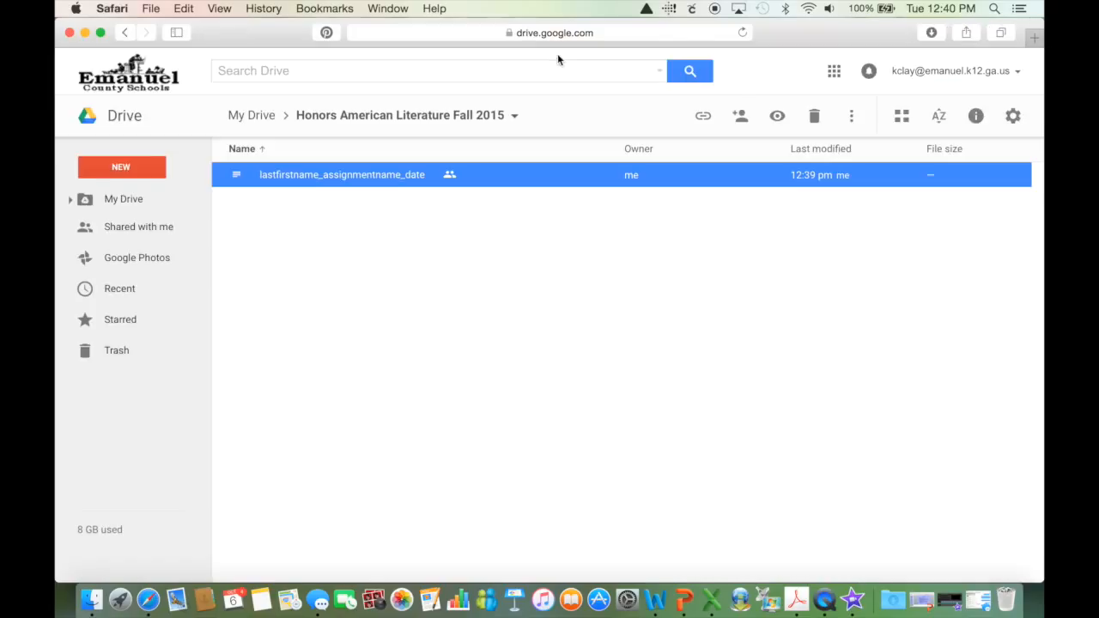
double_click(366, 174)
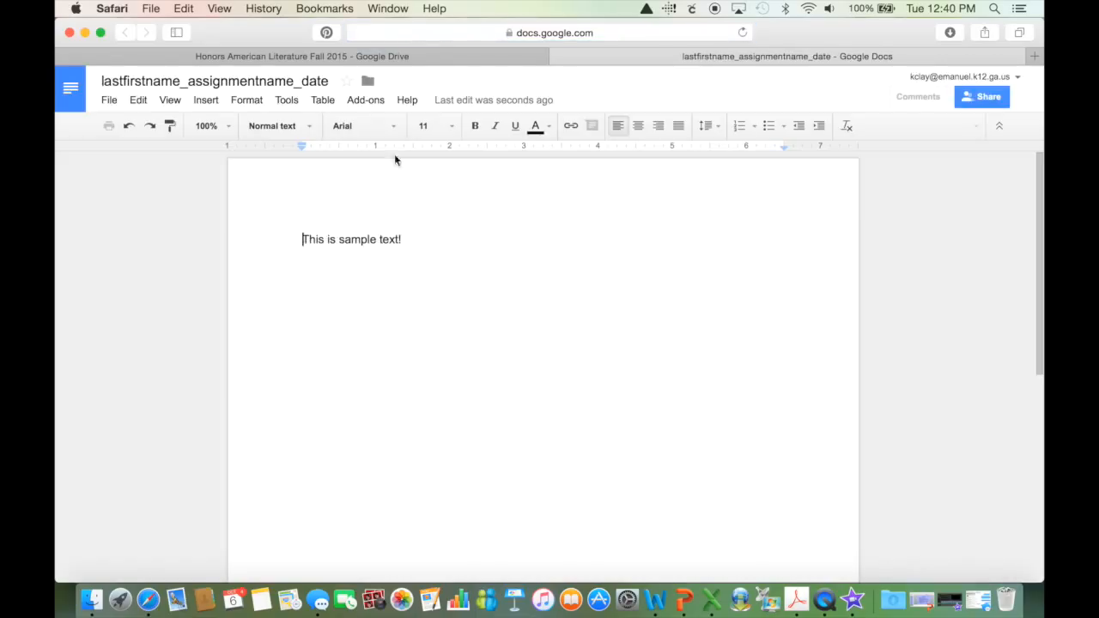
left_click(558, 57)
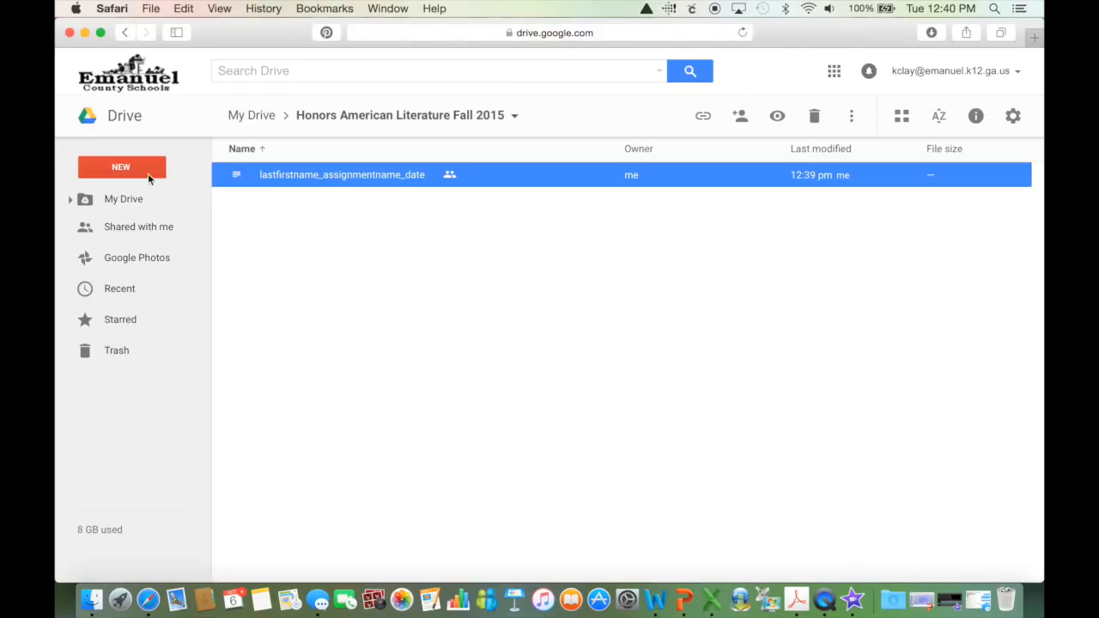
- Create a new Google Slides presentation in the class folder and open its title for renaming
left_click(122, 168)
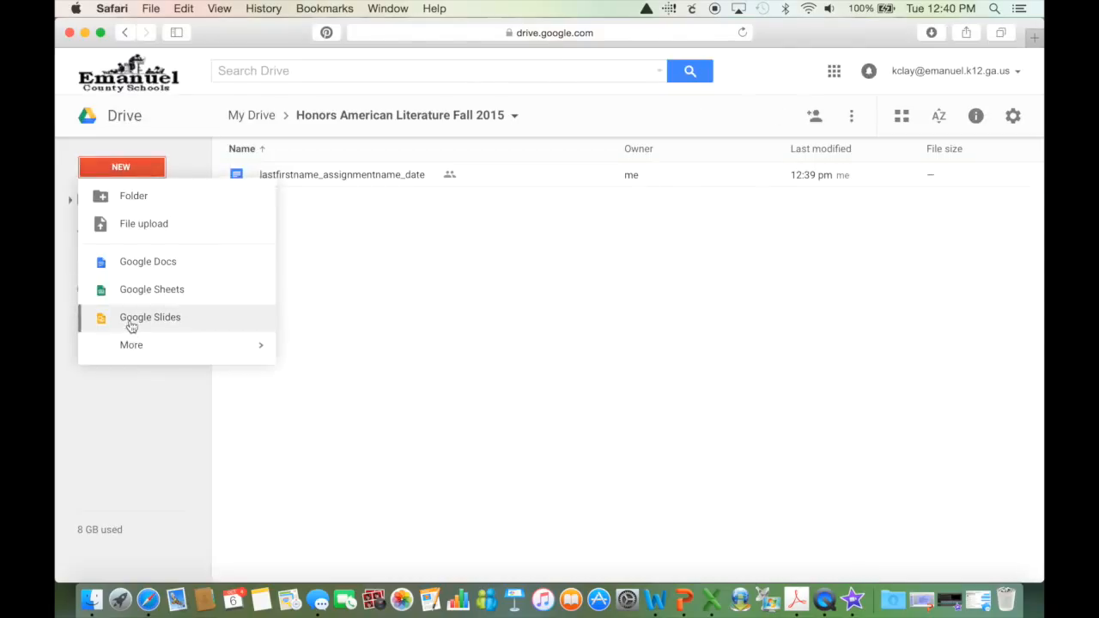
left_click(130, 326)
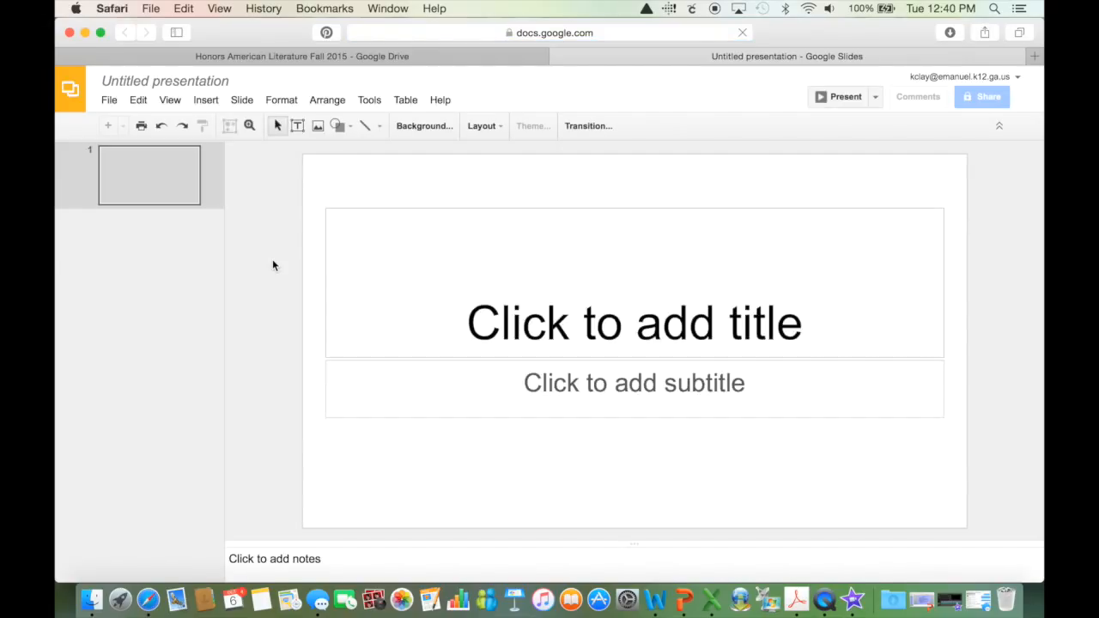
left_click(201, 80)
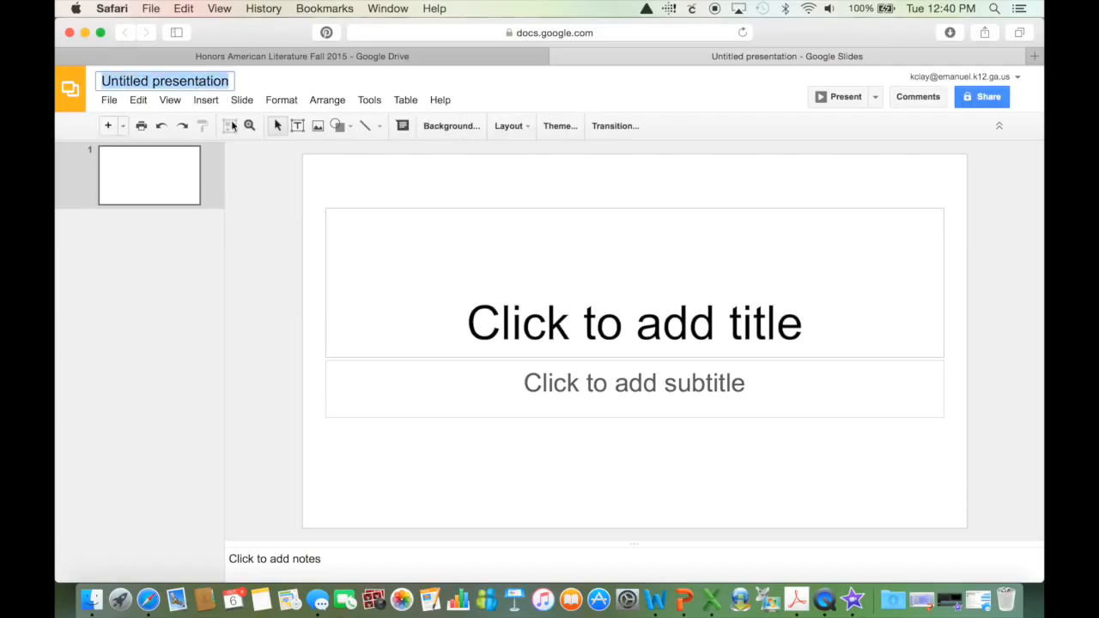
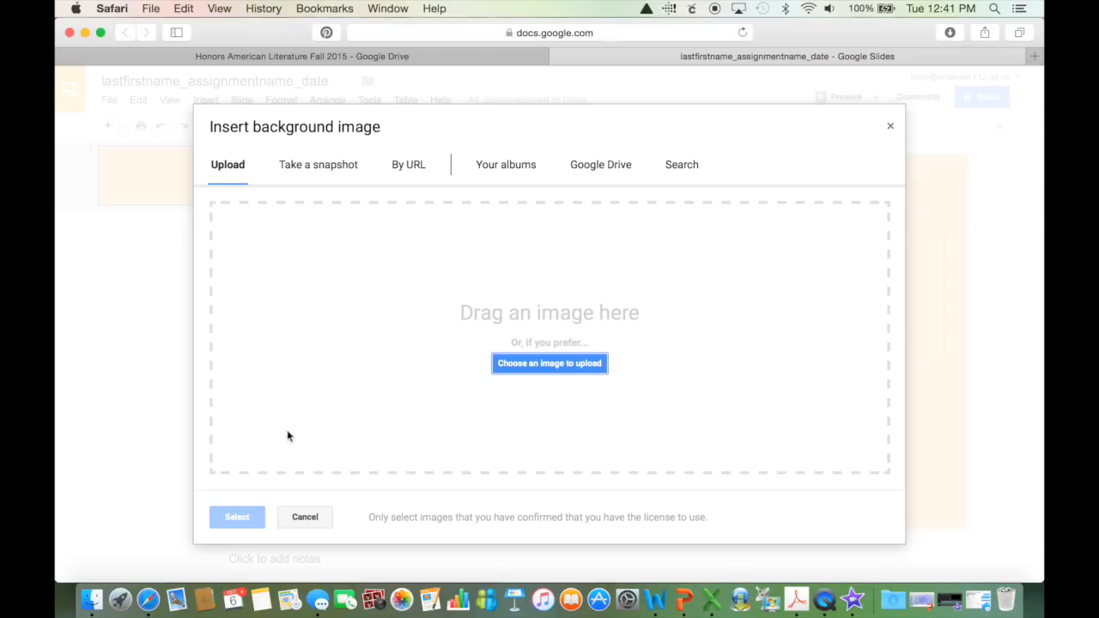
- Look through the snapshot, upload and URL sources for inserting a background image
left_click(323, 165)
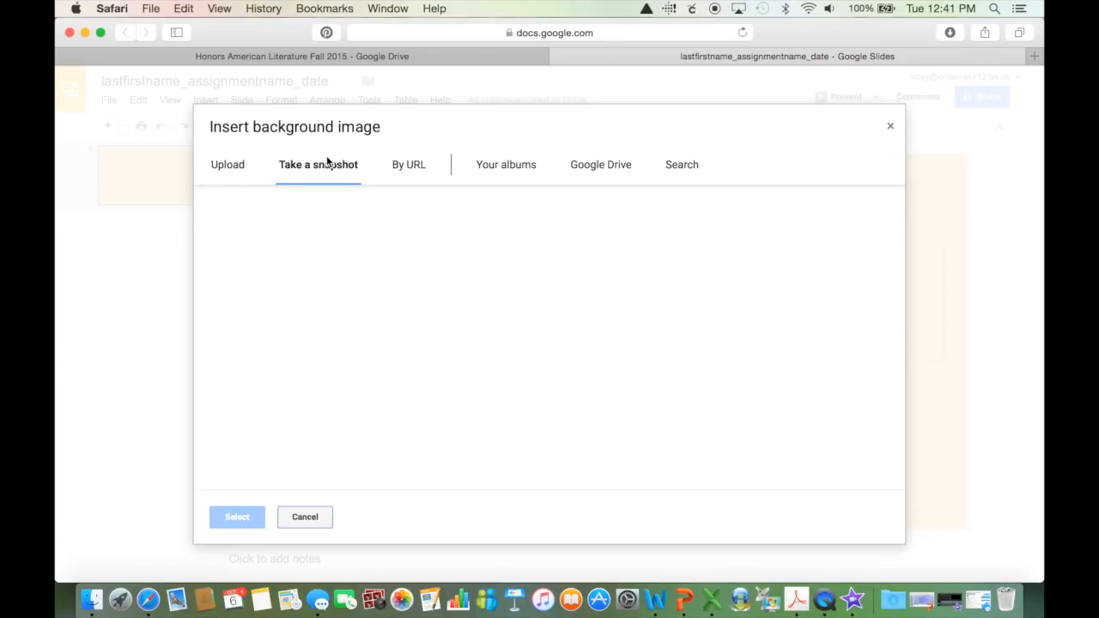
left_click(239, 168)
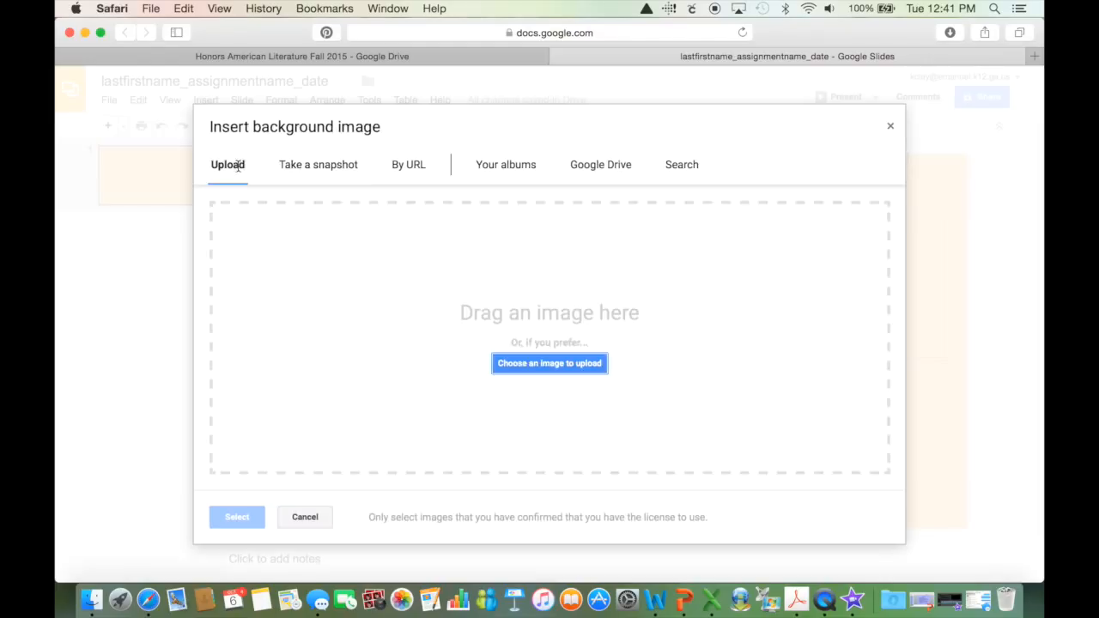
left_click(416, 165)
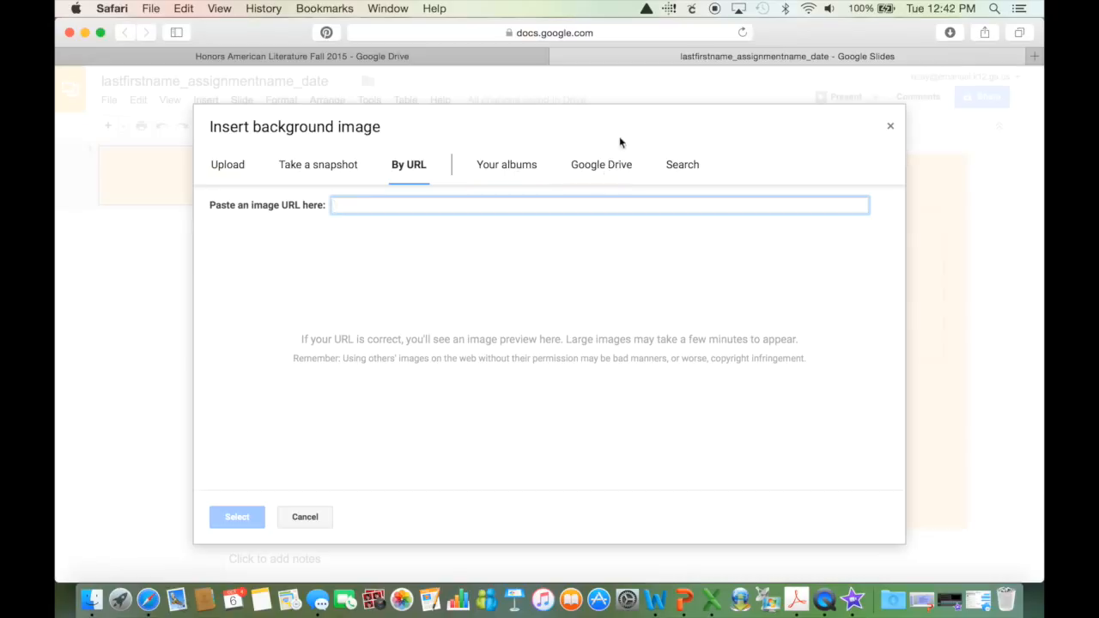
- Search Google for background images of "Declaration of Independence"
left_click(675, 167)
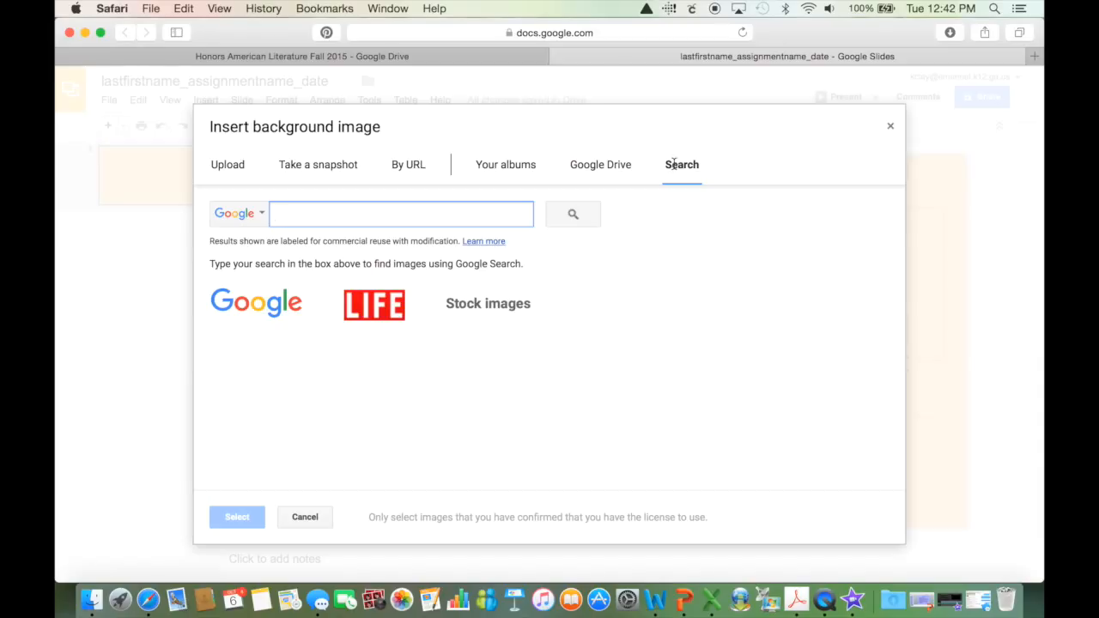
type("Declat")
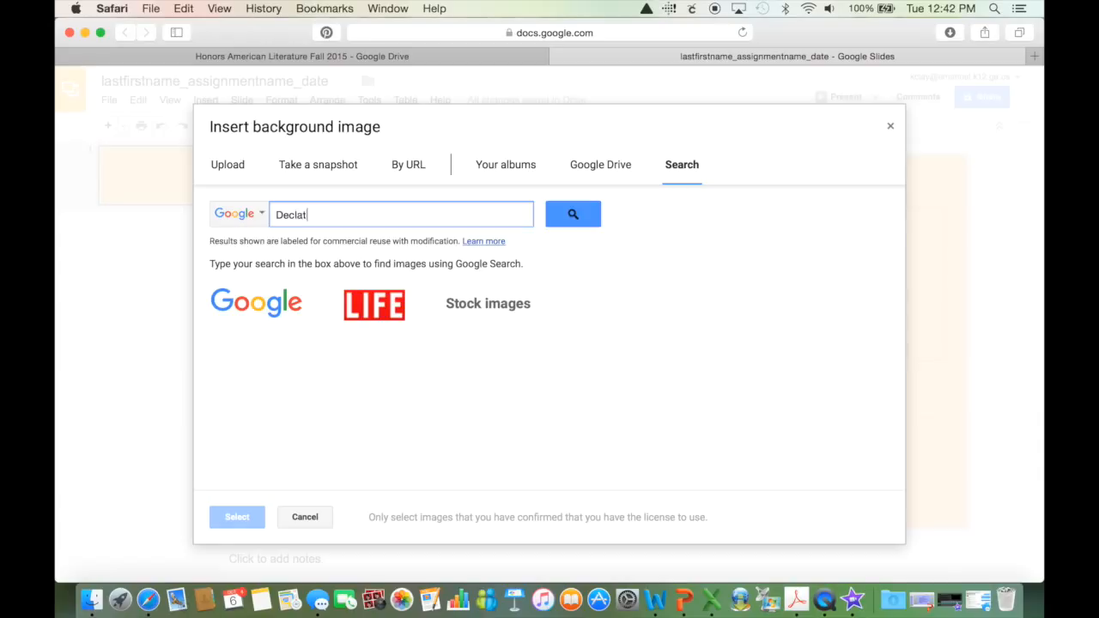
key("BackSpace")
type("ration of ")
type("Independence")
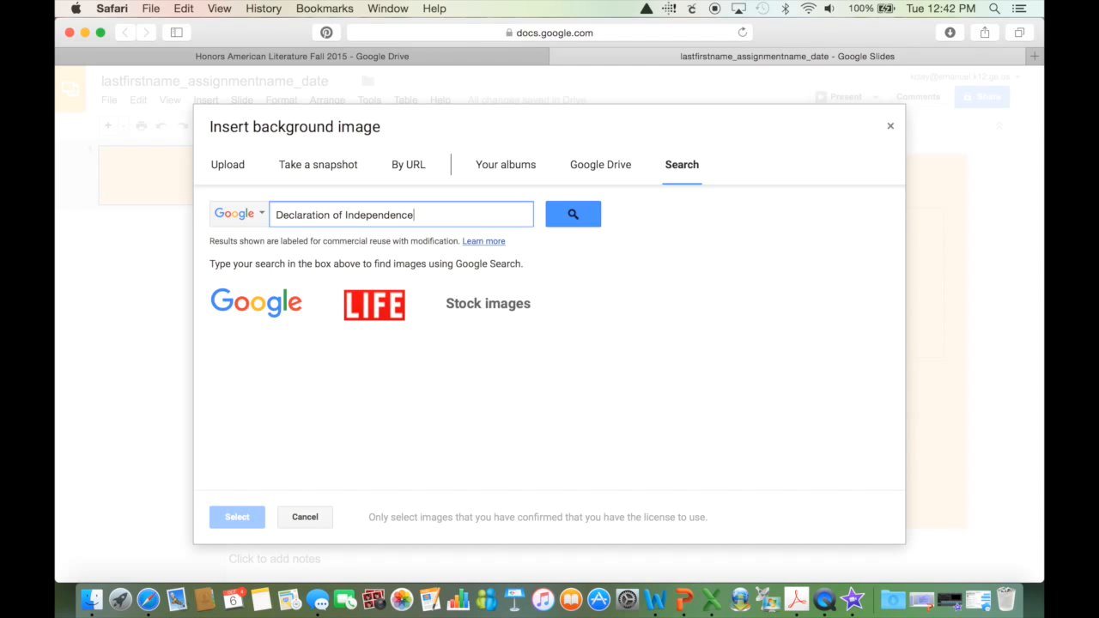
key("Return")
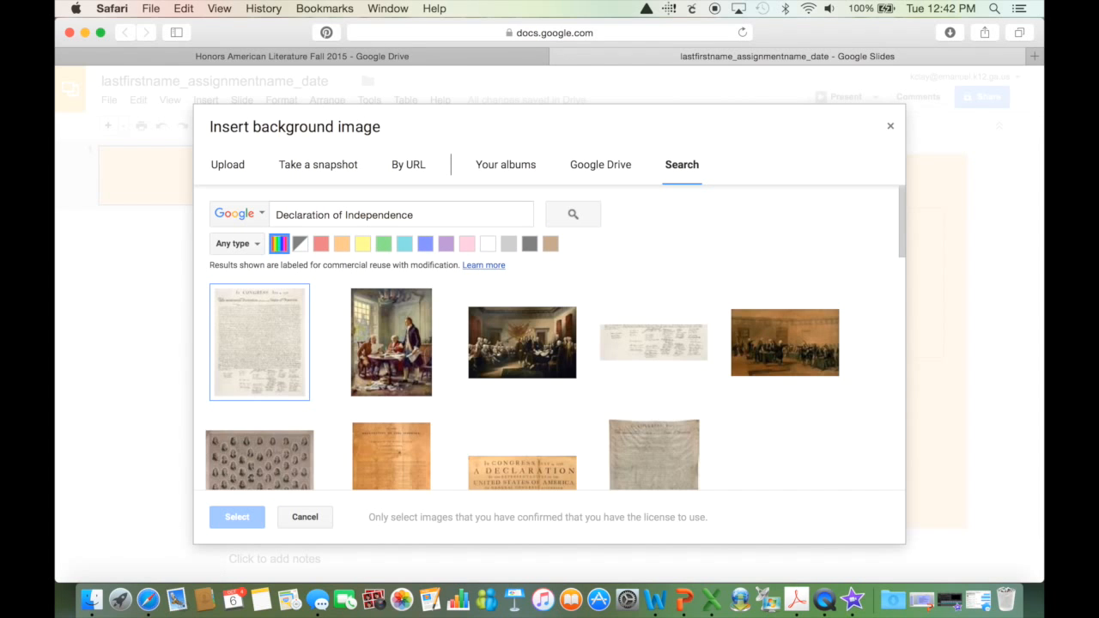
- Browse the image results and apply the first one, the full Declaration of Independence page, as the slide background
scroll(479, 381, "down", 6)
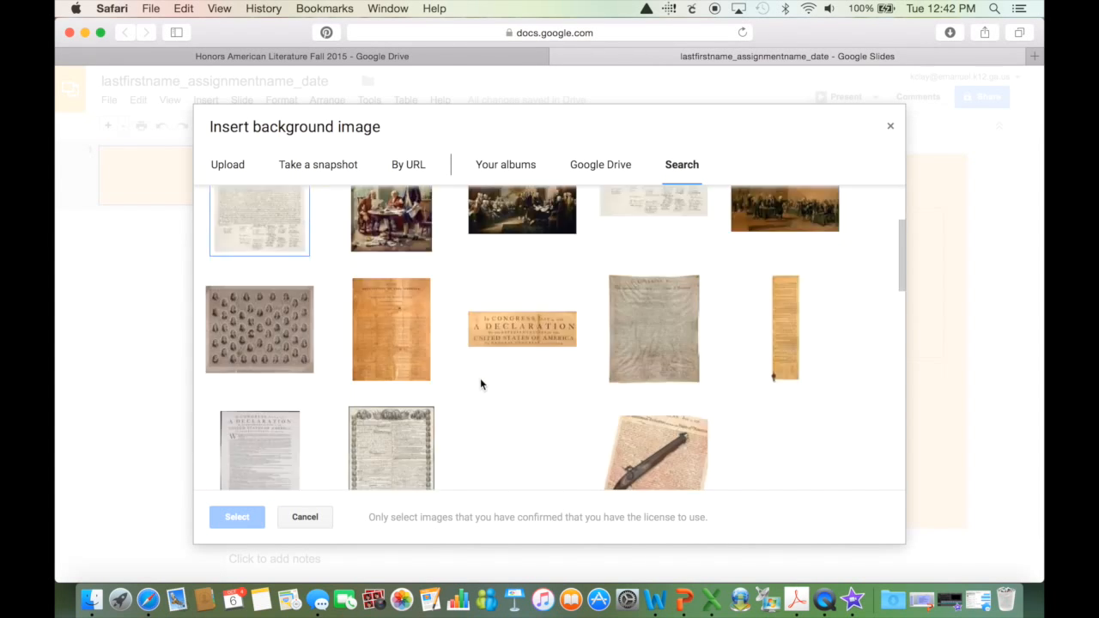
scroll(480, 383, "up", 5)
scroll(479, 384, "down", 1)
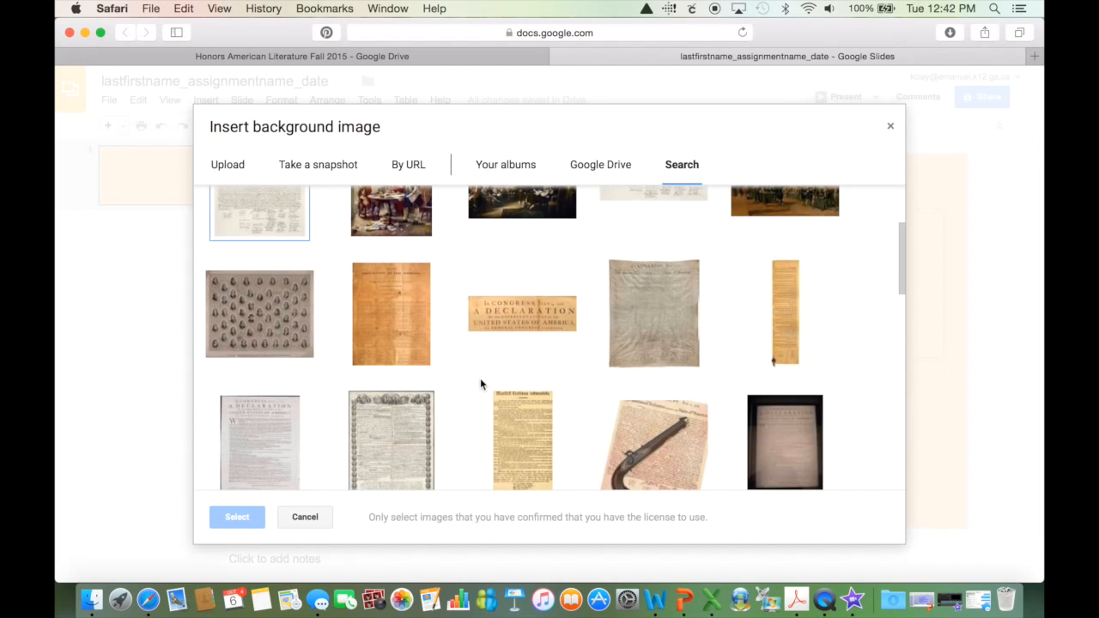
scroll(480, 383, "down", 10)
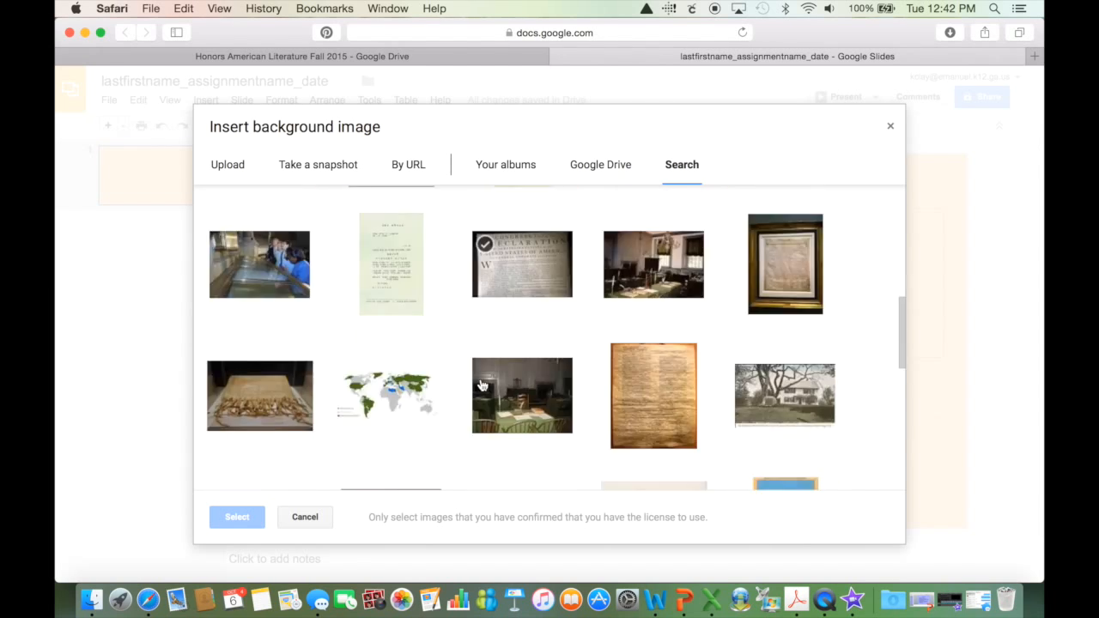
scroll(482, 386, "down", 3)
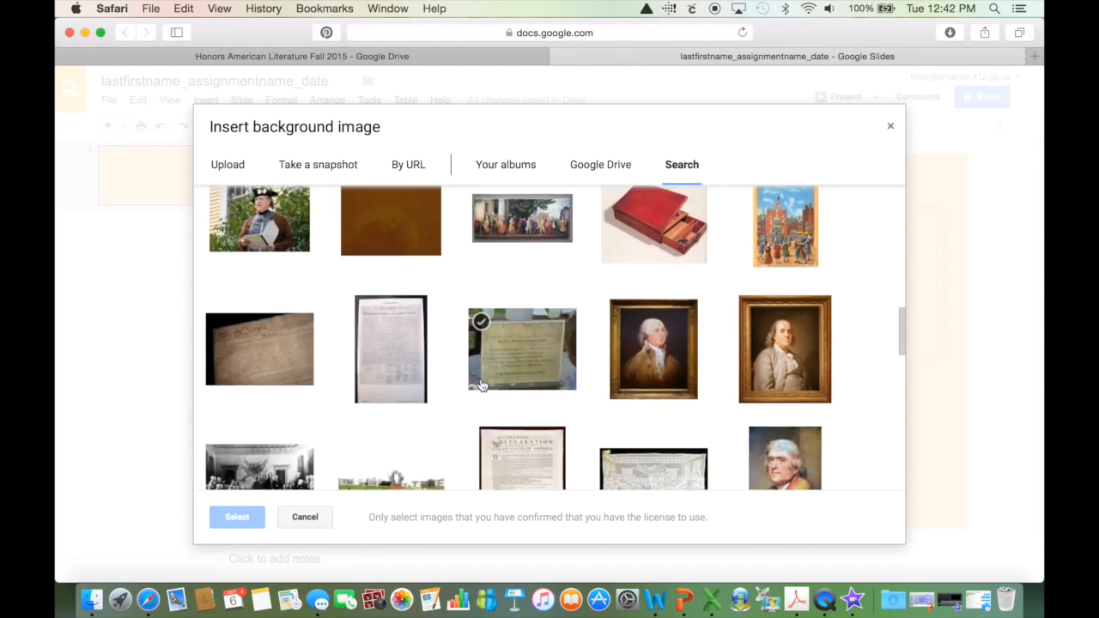
scroll(482, 385, "down", 8)
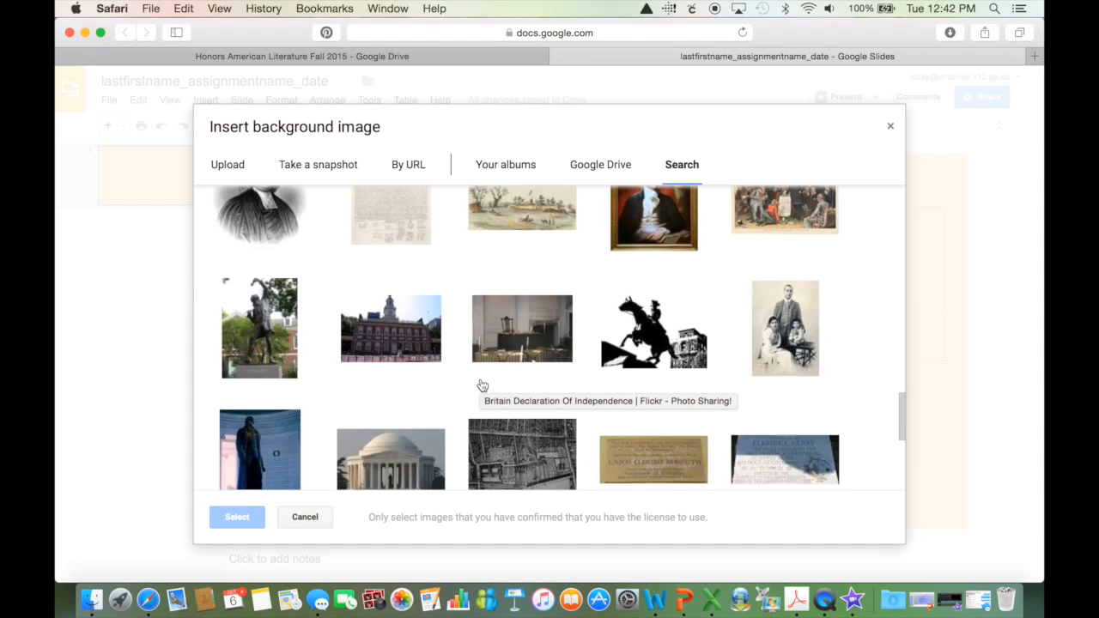
scroll(482, 385, "up", 20)
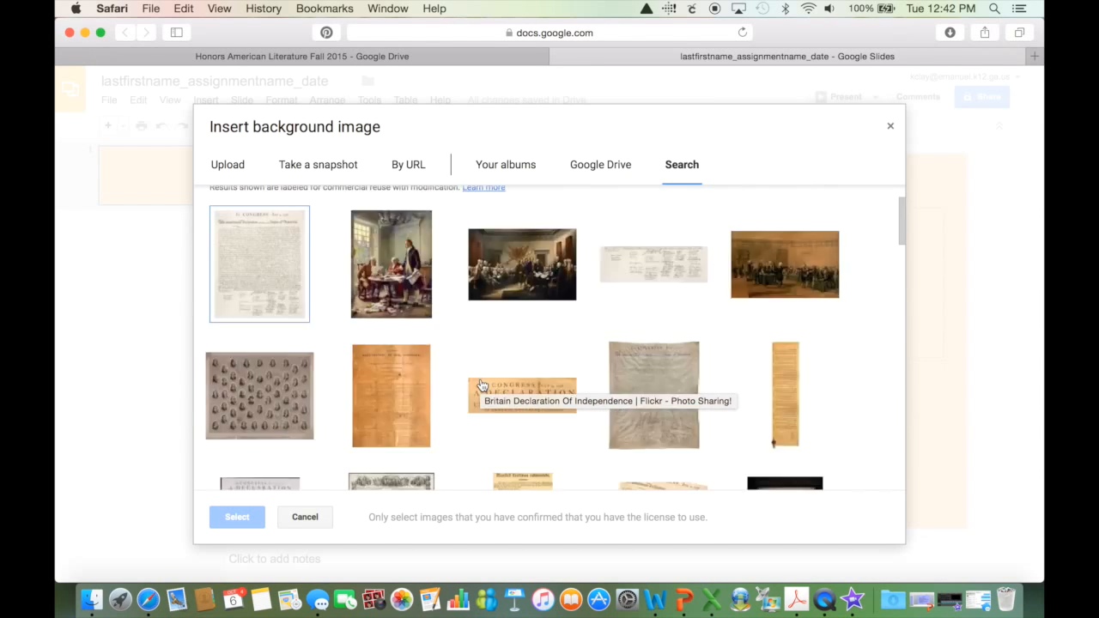
left_click(284, 367)
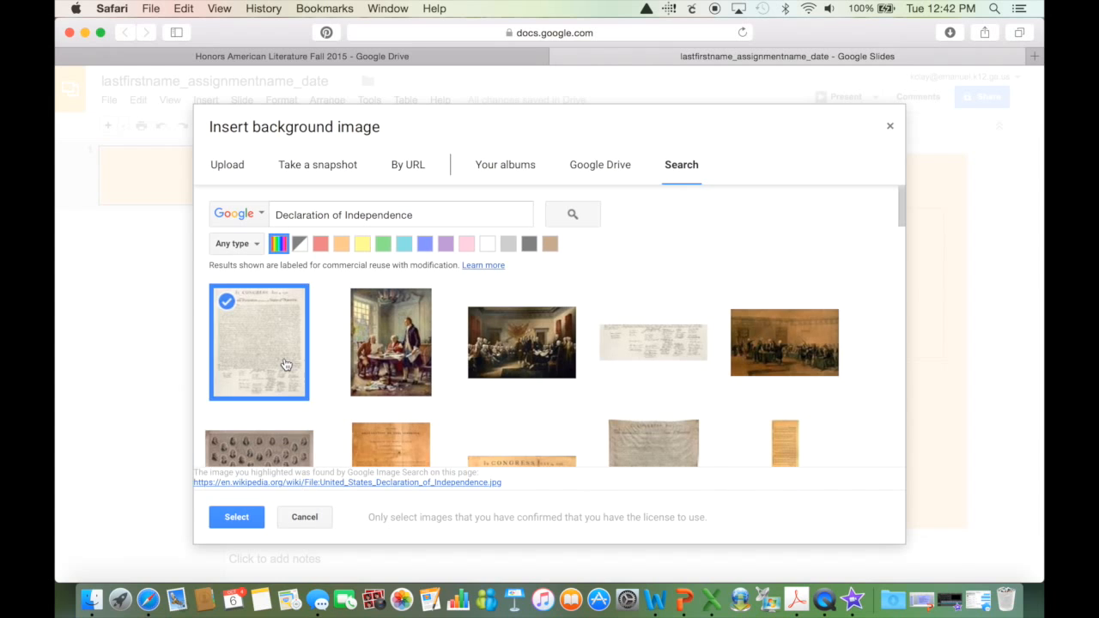
left_click(245, 520)
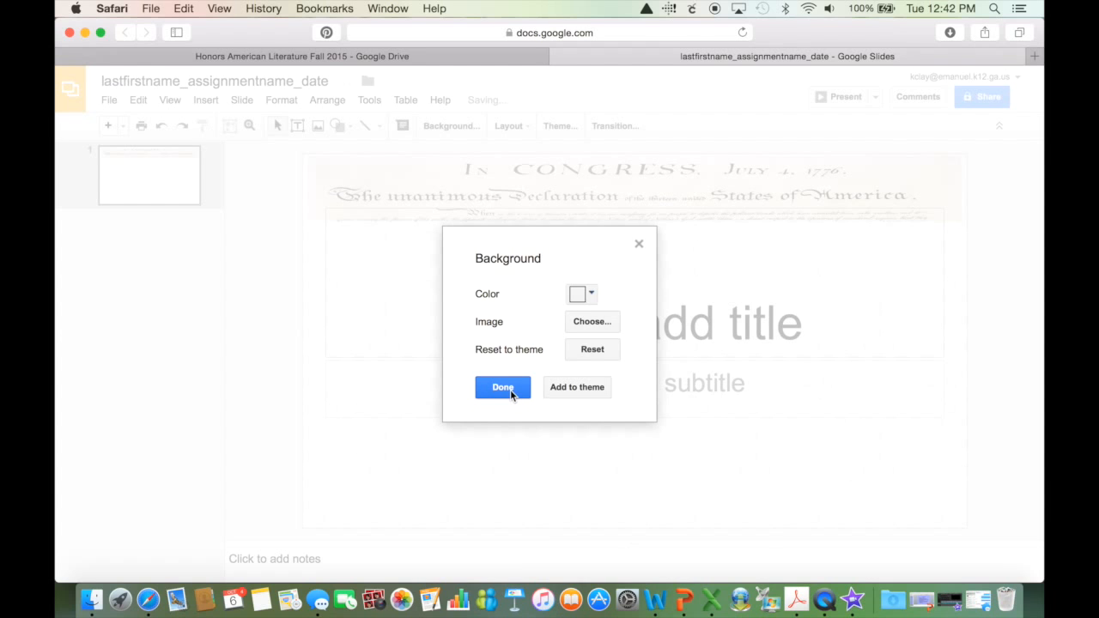
left_click(509, 390)
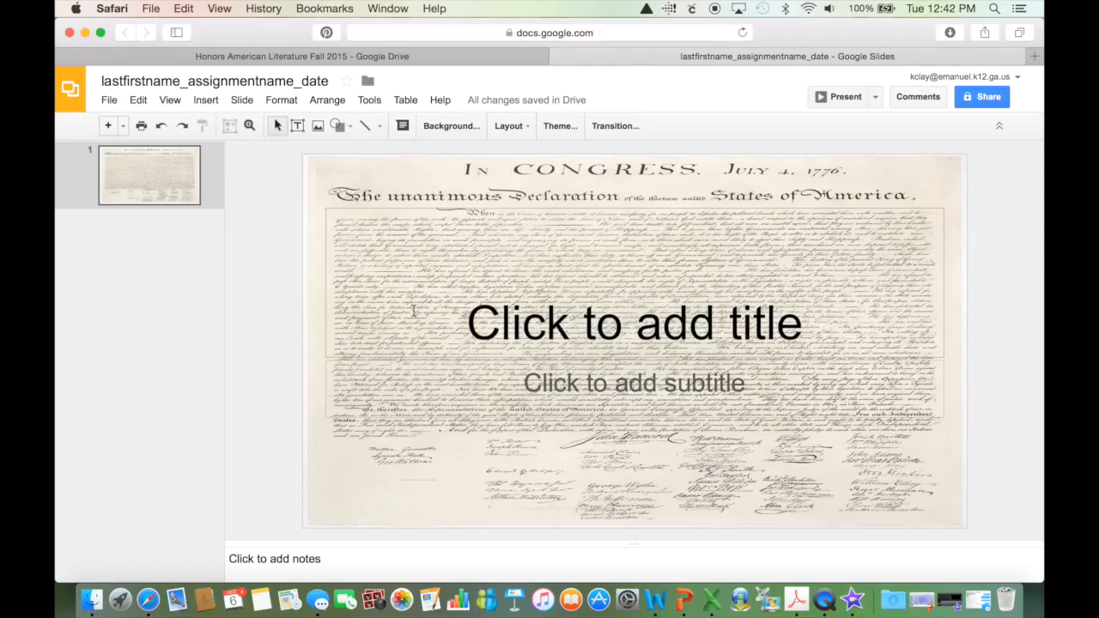
- Enter "Sample Slideshow" as the title of the first slide
left_click(531, 341)
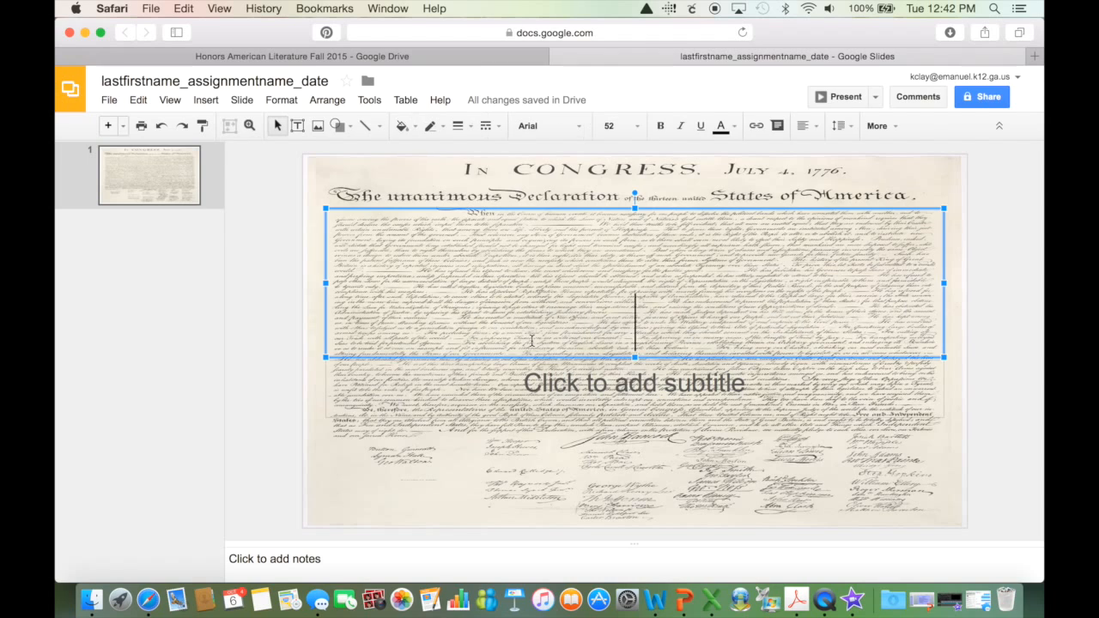
type("Sample")
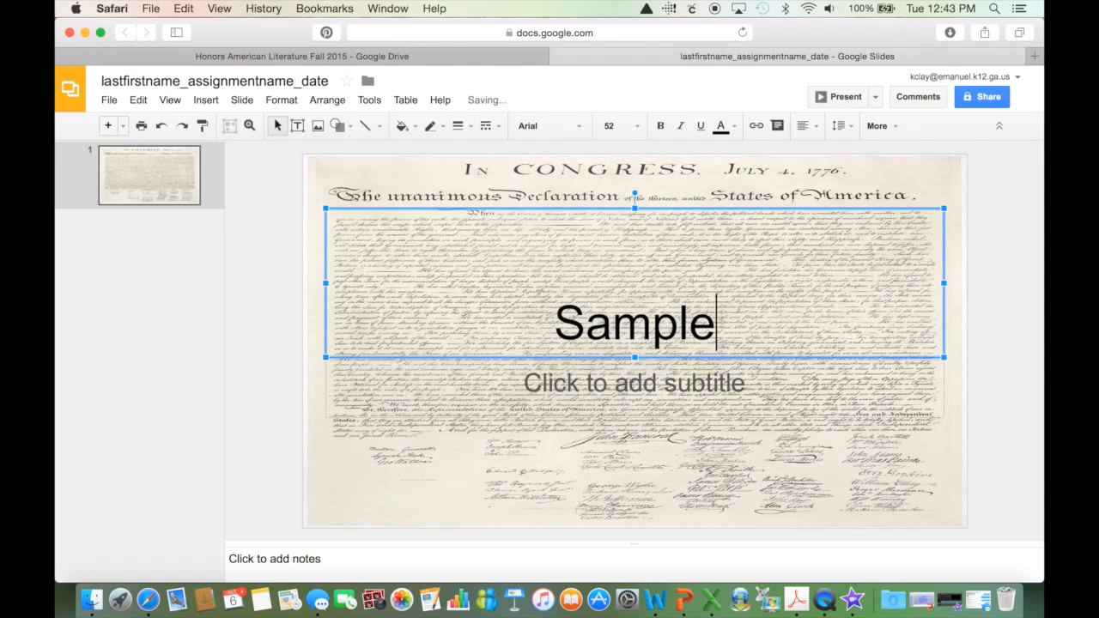
type(" Slides")
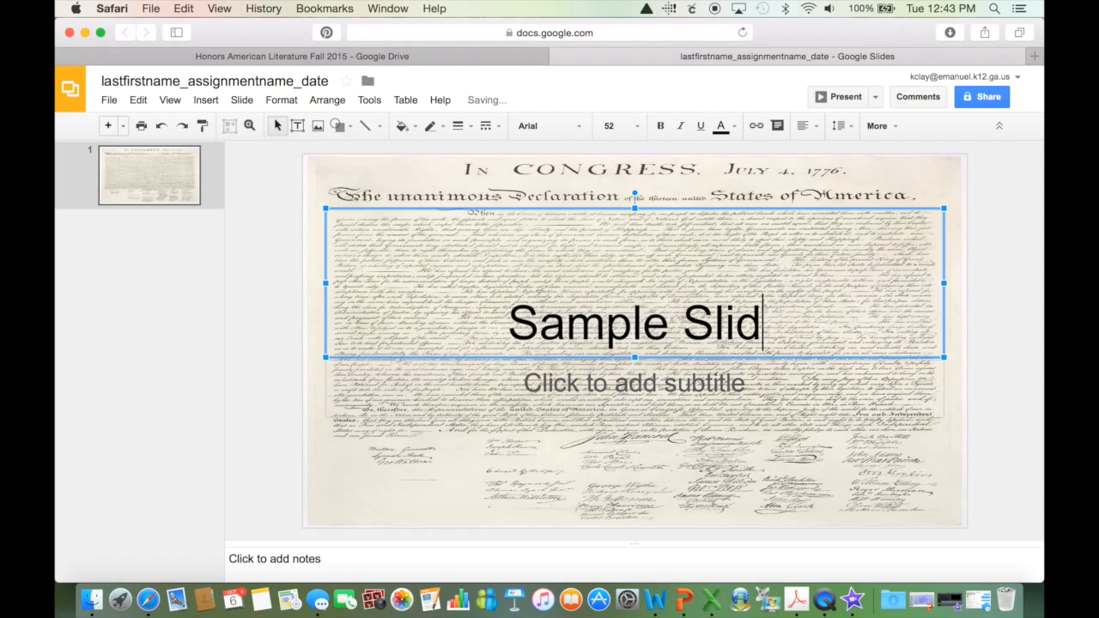
key("BackSpace")
key("BackSpace")
key("BackSpace")
key("BackSpace")
key("BackSpace")
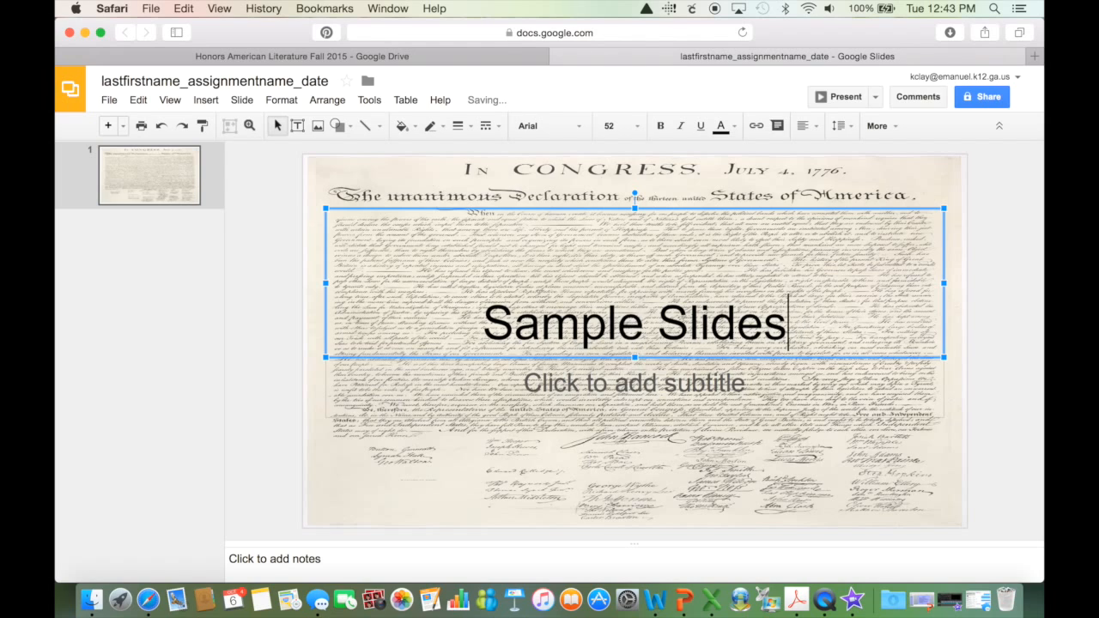
type("i")
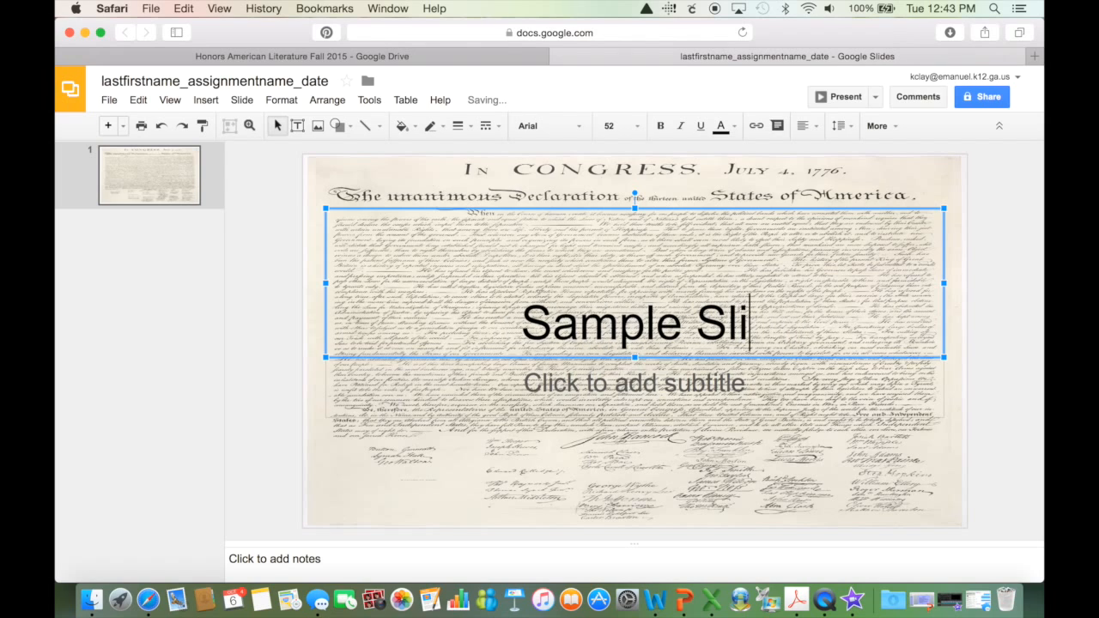
type("deshow")
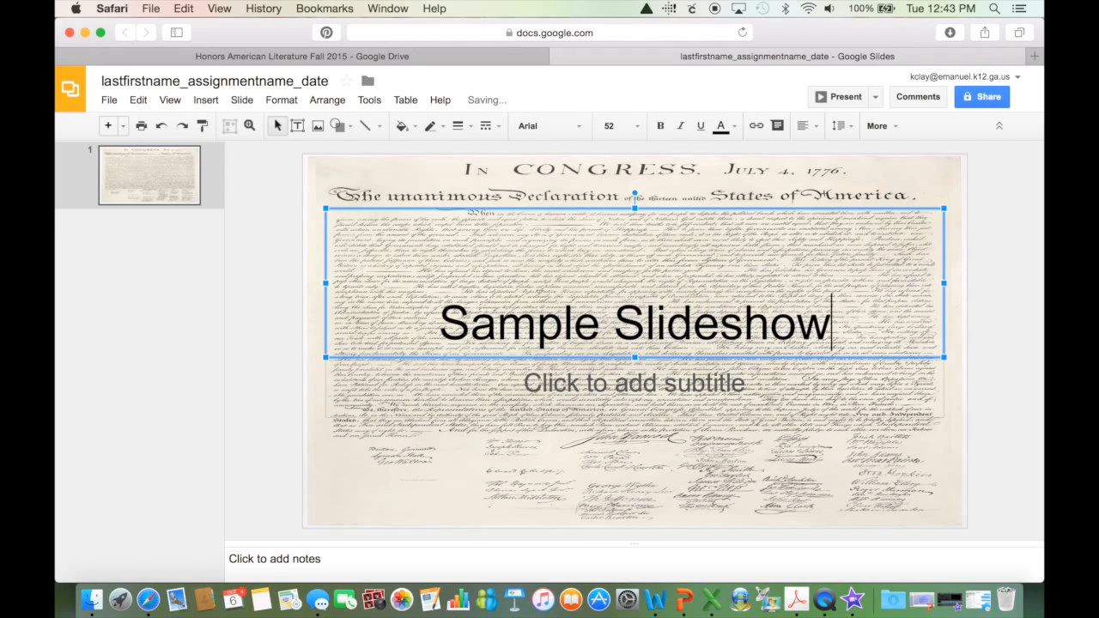
- Enter the author's full name as the slide's subtitle, and select the title box again
left_click(609, 388)
type("Kathryn Clay")
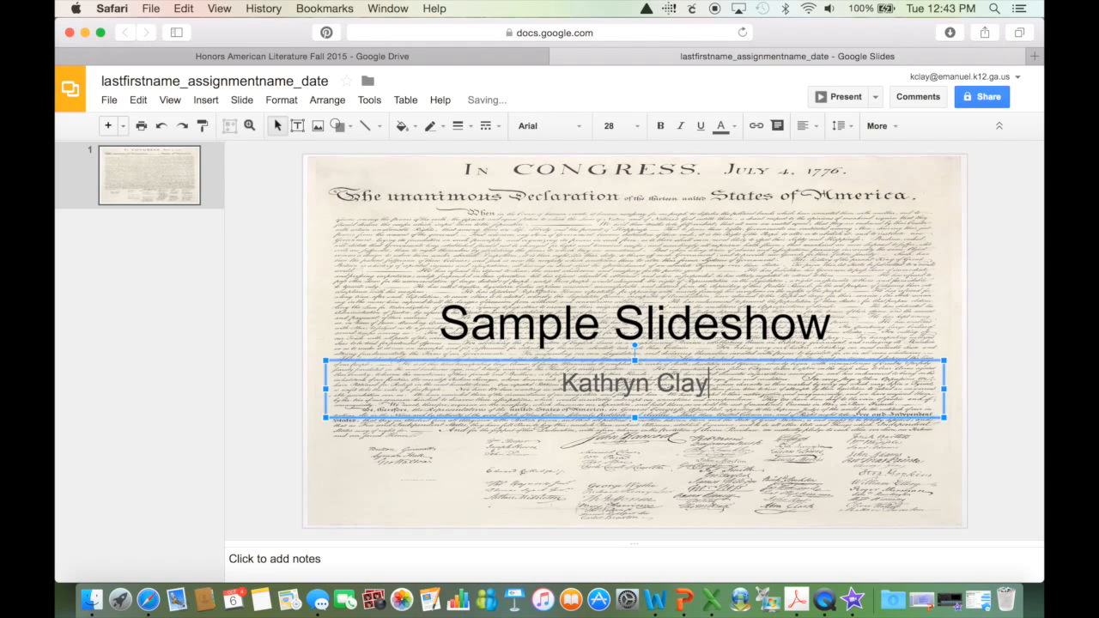
left_click(847, 330)
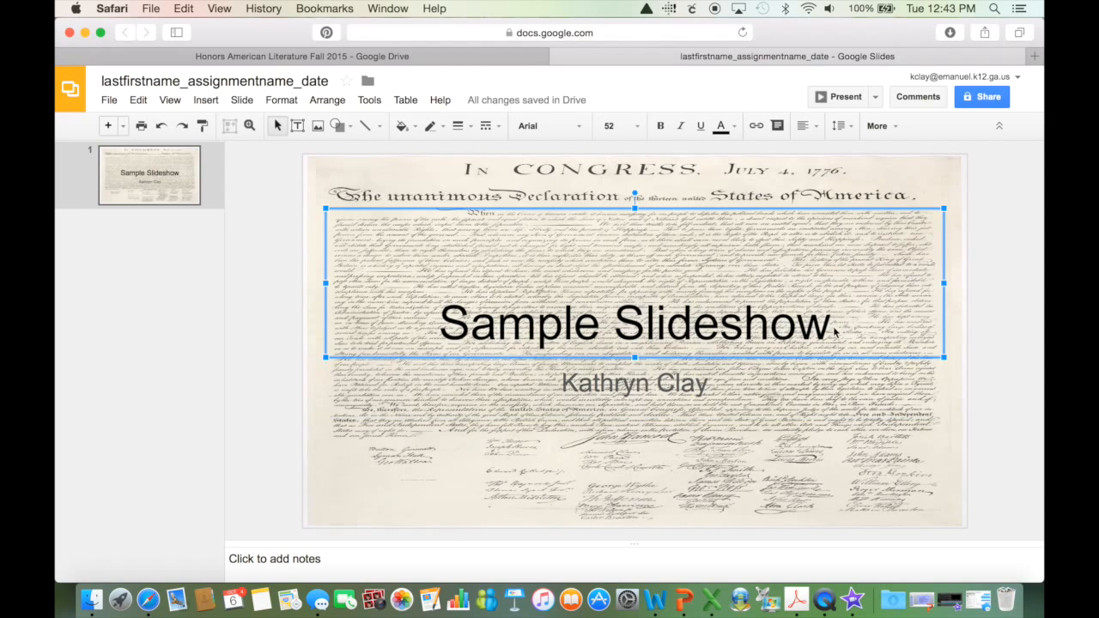
- Set the font of the "Sample Slideshow" title to Syncopate and deselect the text boxes
left_click_drag(830, 325, 391, 319)
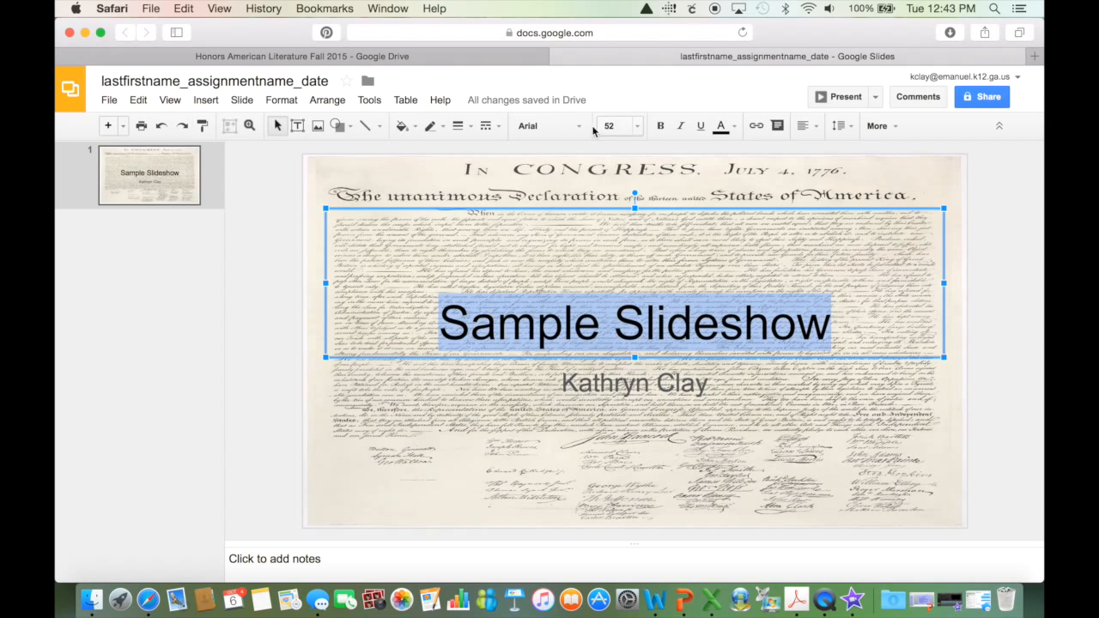
left_click(577, 128)
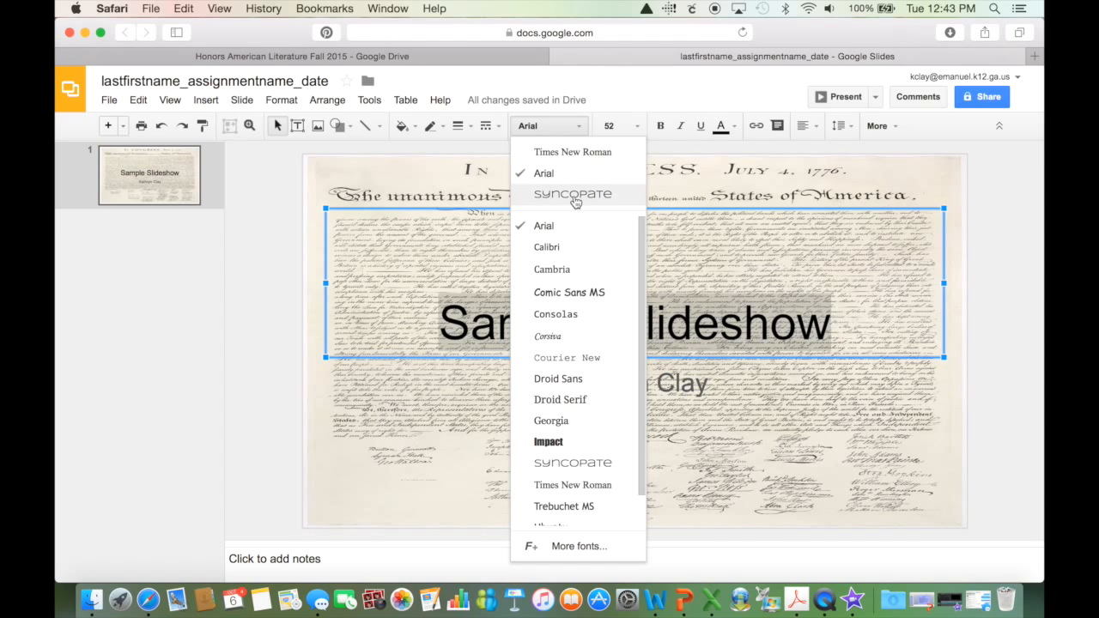
left_click(574, 194)
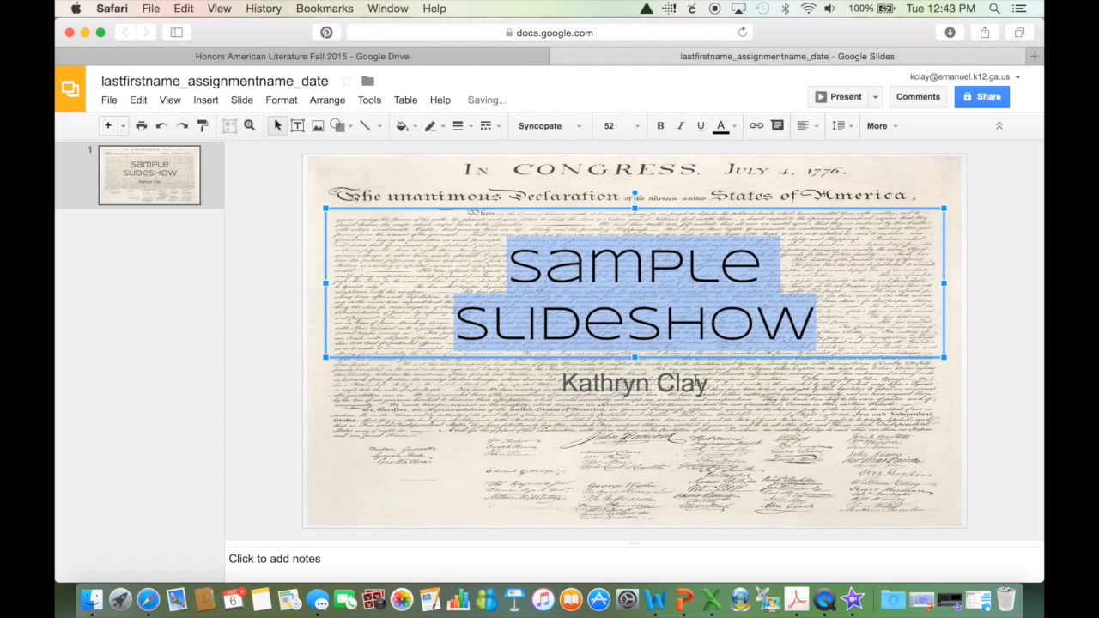
left_click(695, 382)
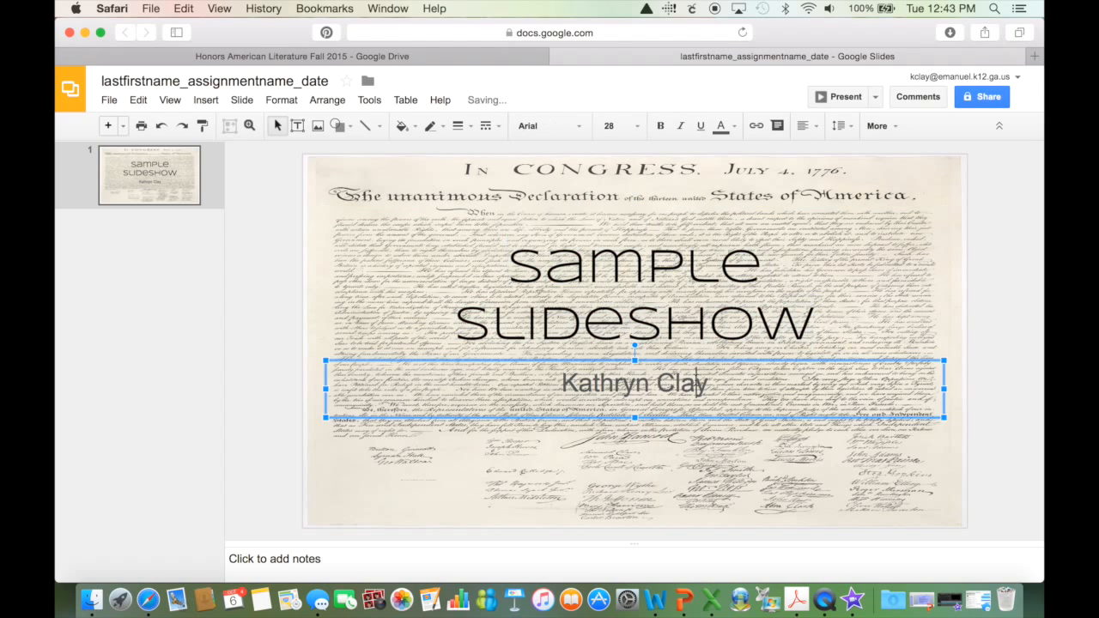
left_click(901, 182)
- Close the presentation and reopen it from the Honors American Literature Fall 2015 folder in Google Drive
mouse_move(509, 104)
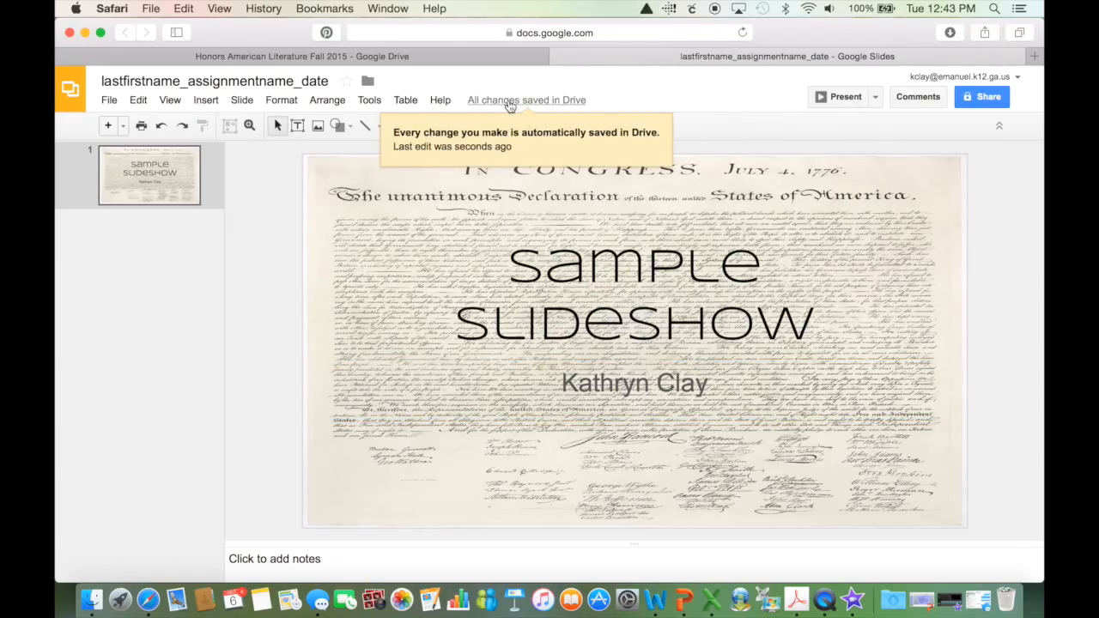
left_click(558, 55)
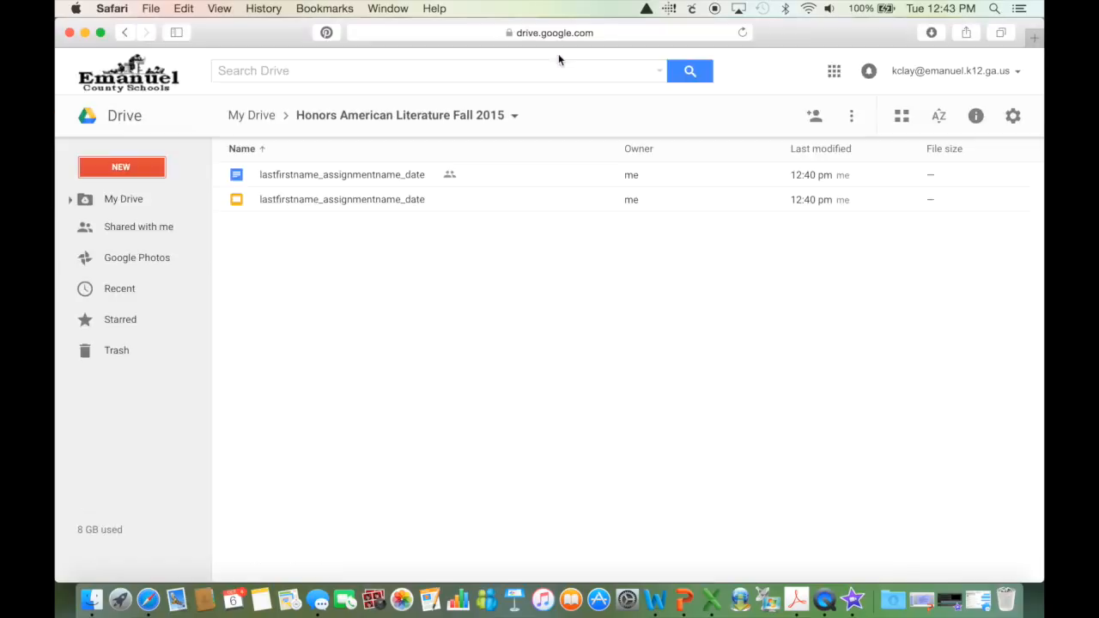
left_click(283, 199)
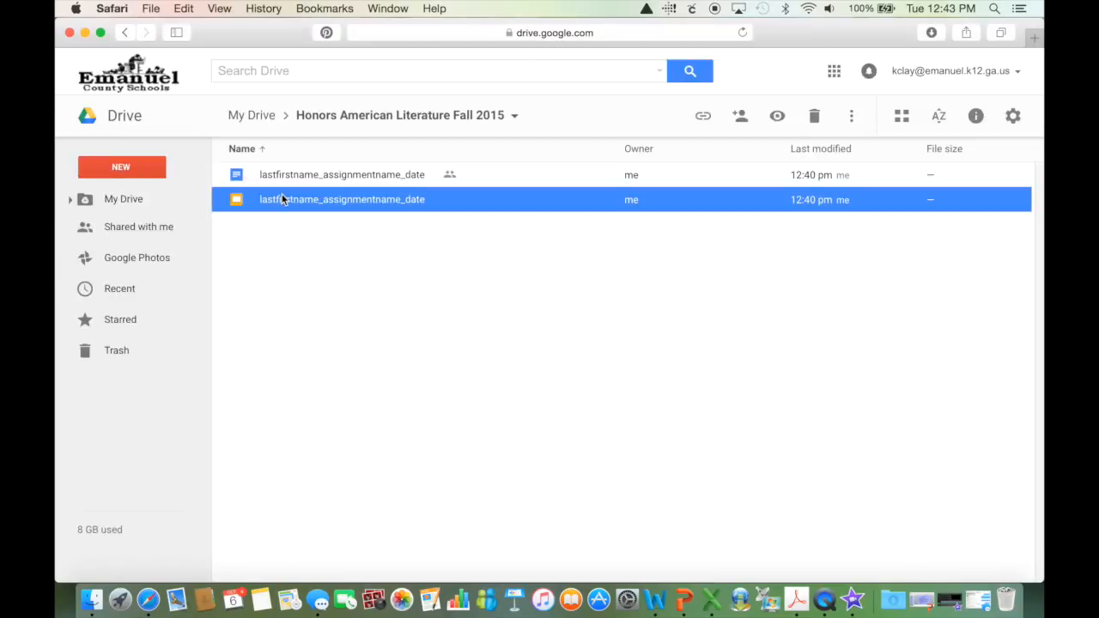
double_click(282, 199)
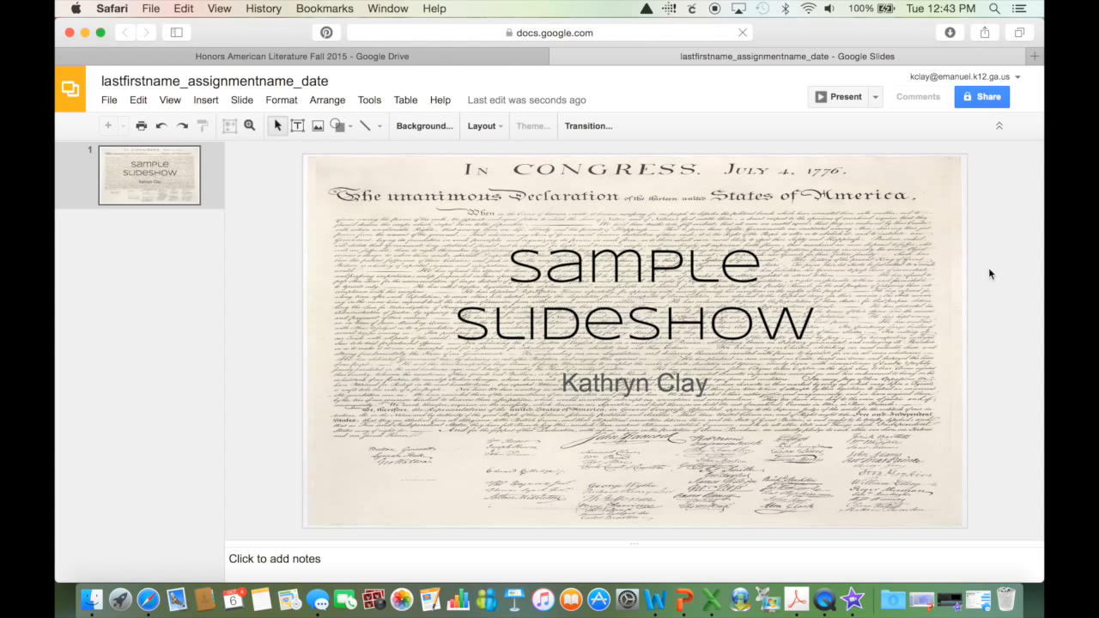
- Share the presentation with a colleague from the contact suggestions, using the "Can edit" permission, and send the invitation
left_click(983, 99)
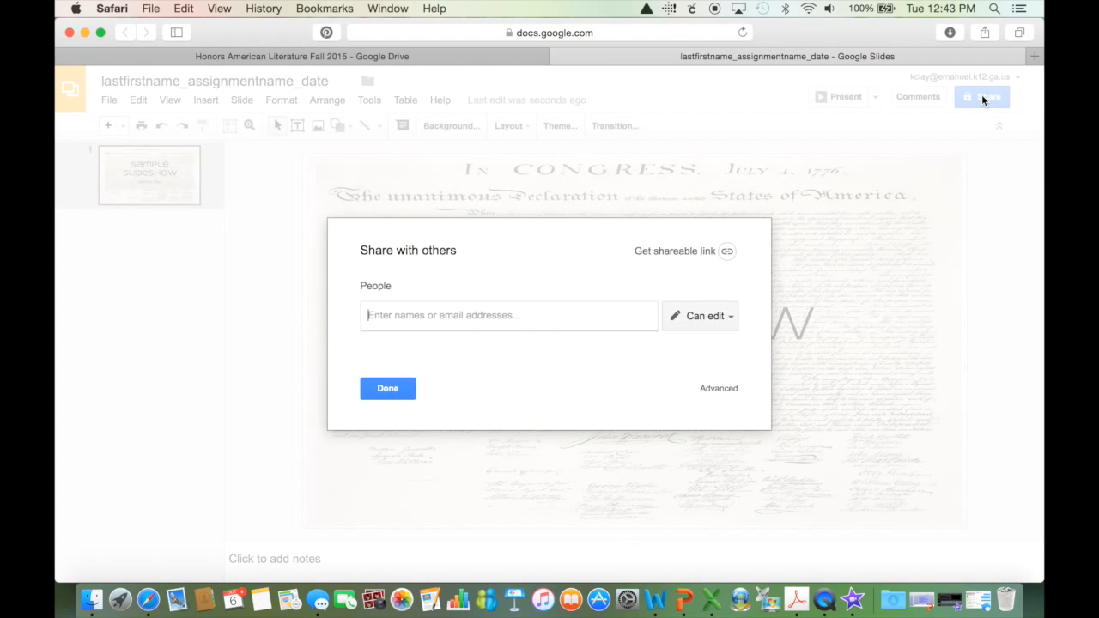
type("brittany")
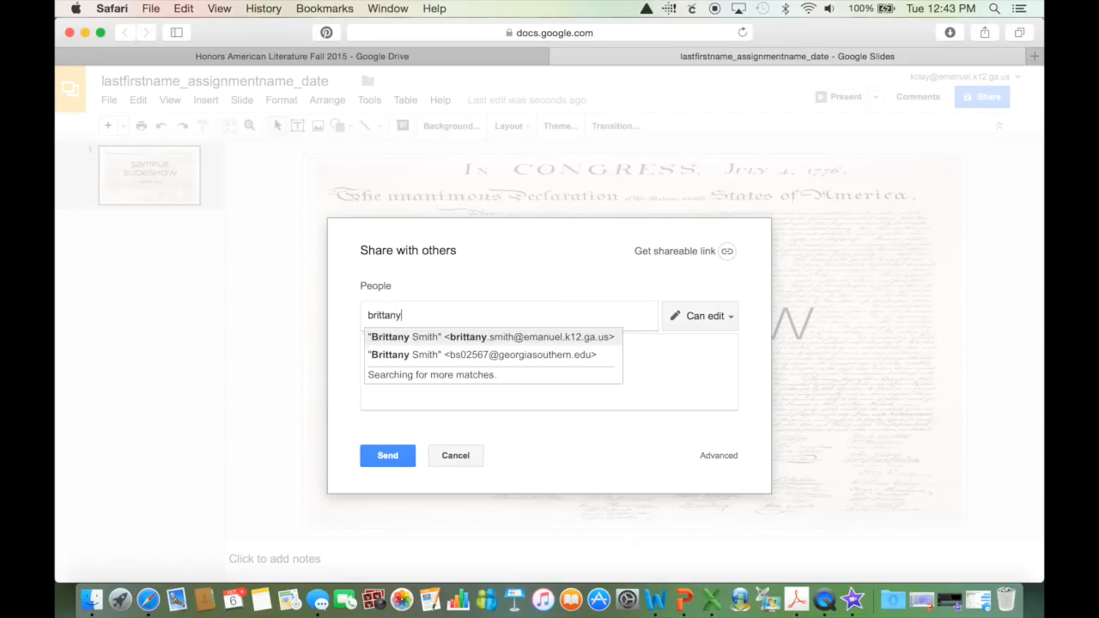
key("Return")
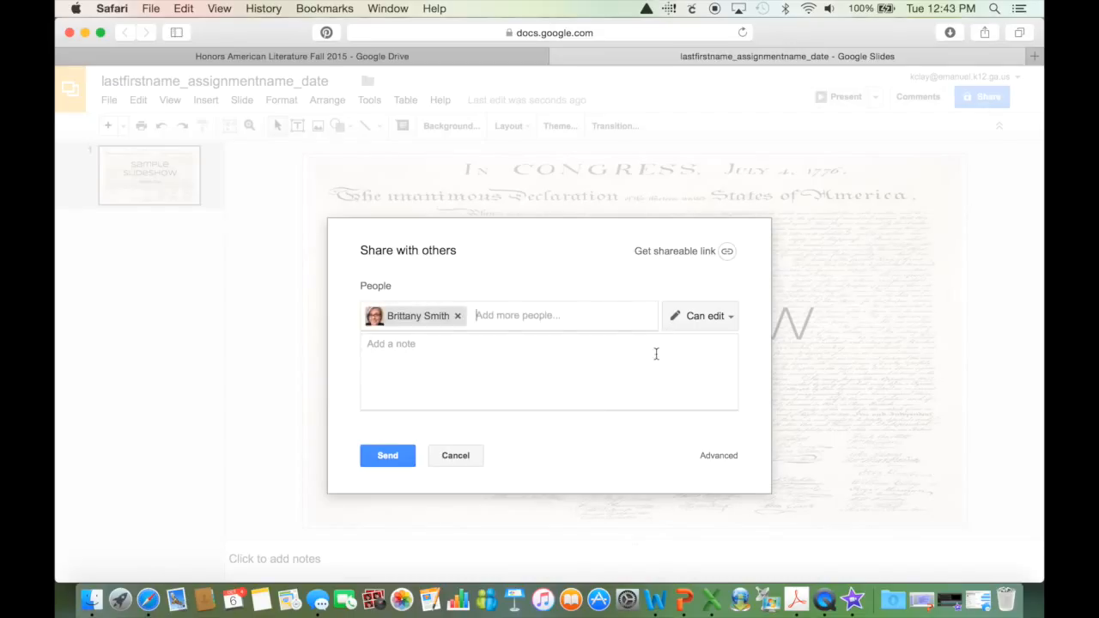
left_click(388, 456)
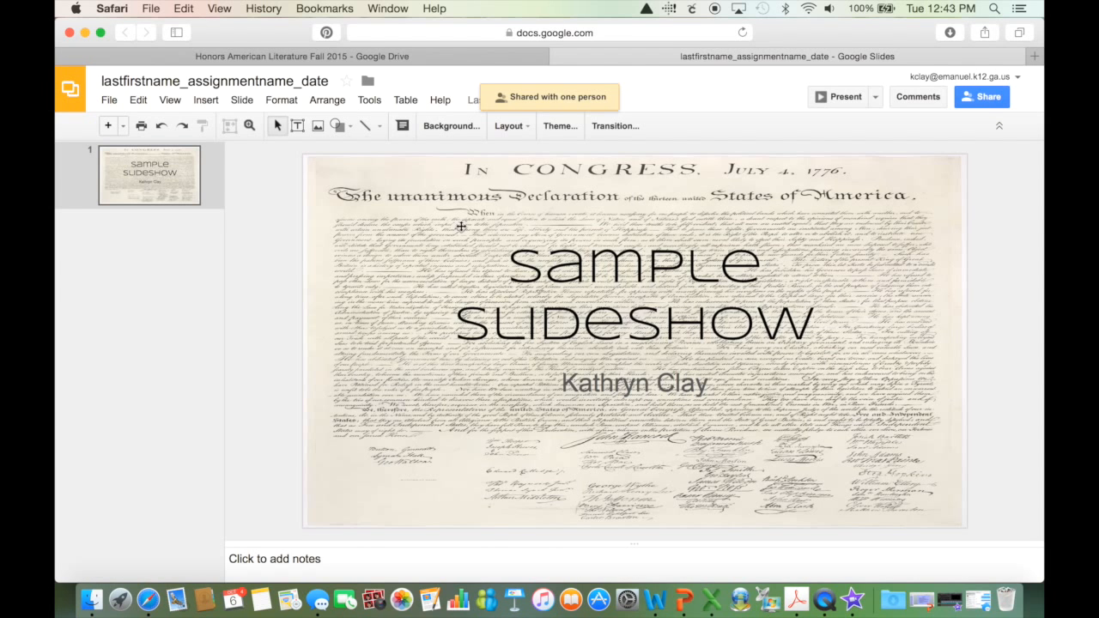
- Close the presentation and return to the top level of My Drive
left_click(559, 57)
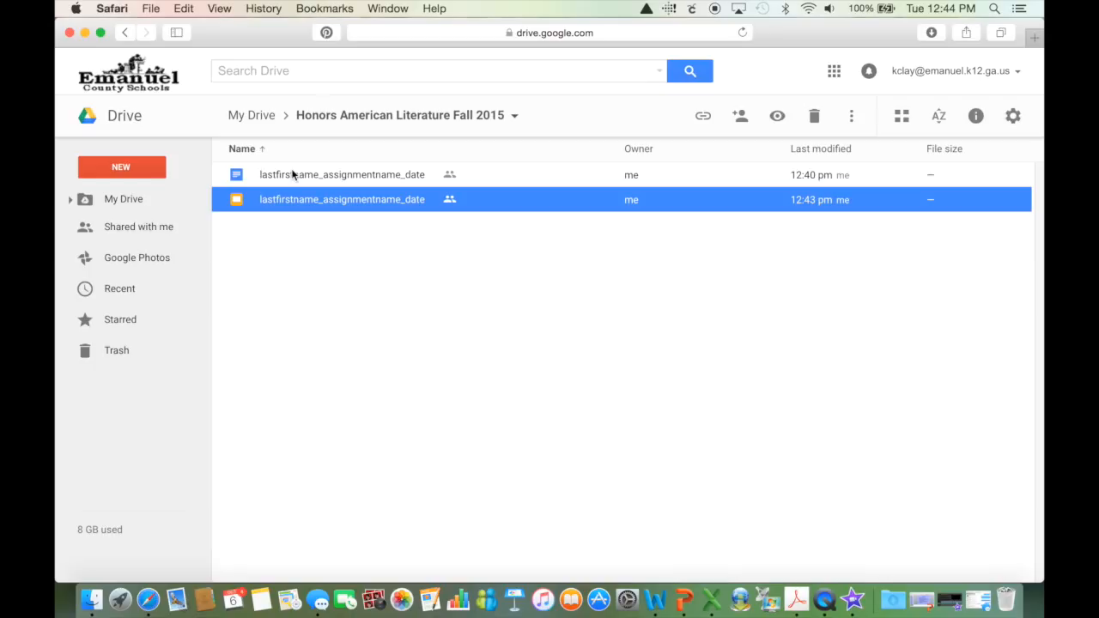
left_click(110, 262)
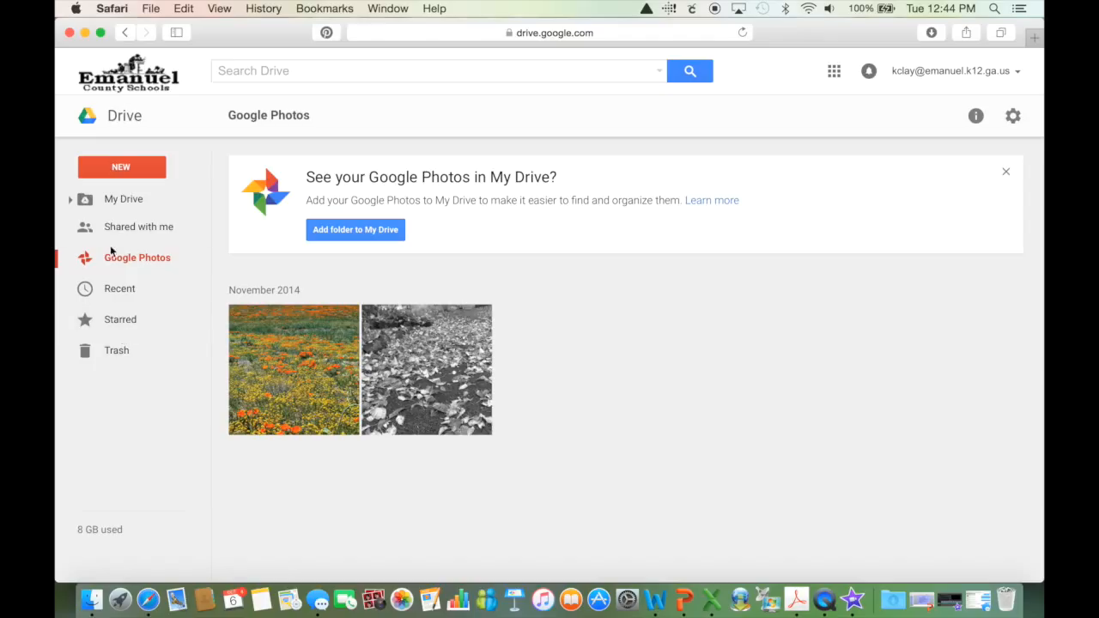
left_click(113, 209)
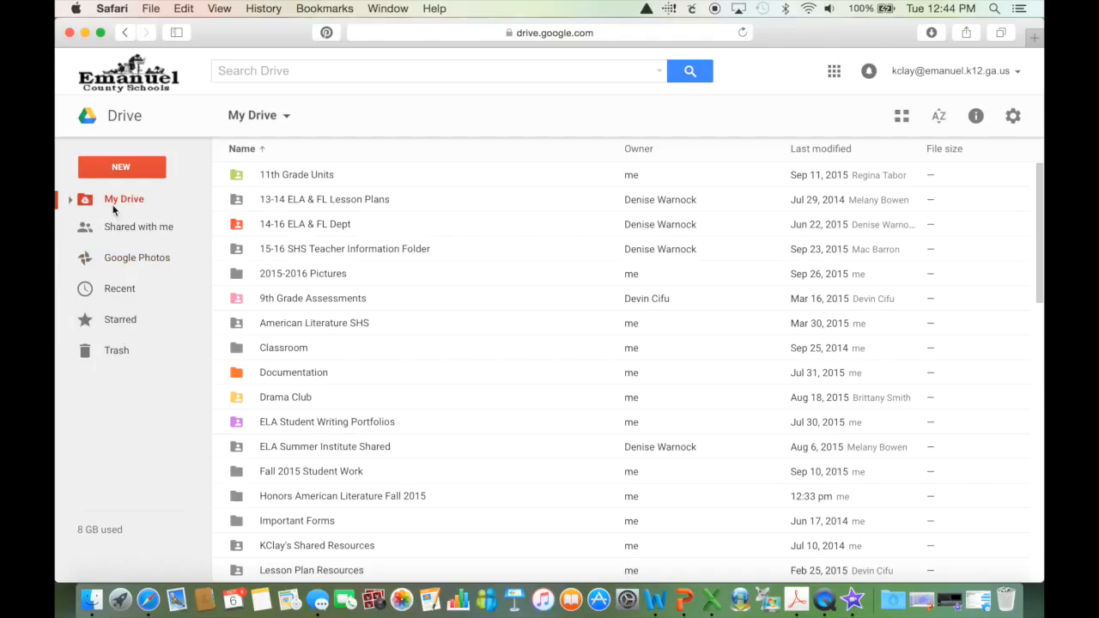